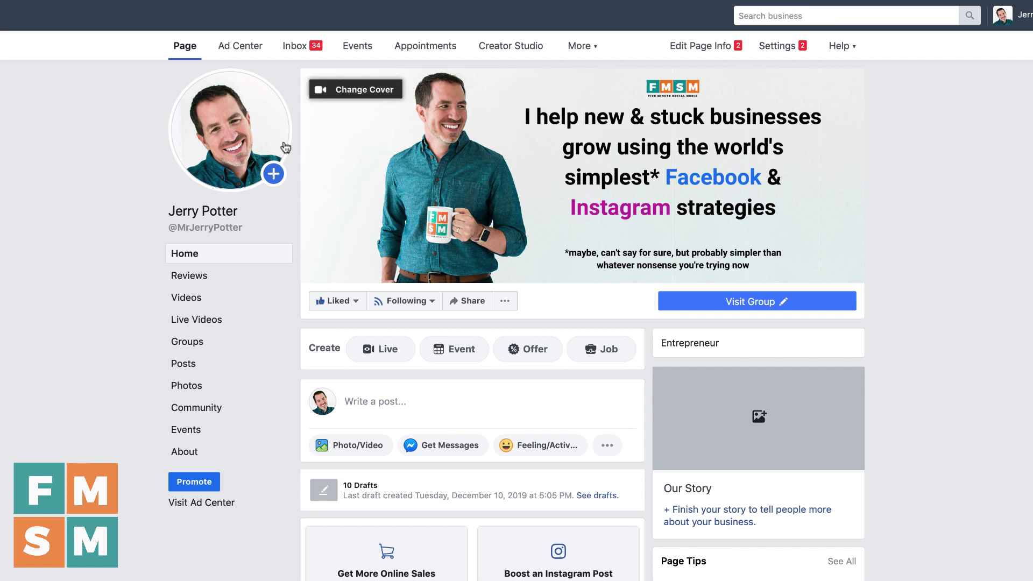
- Look at the Page post composer's timing and scheduling choices, then close it without posting
{"action": "left_click", "coordinate": [446, 404]}
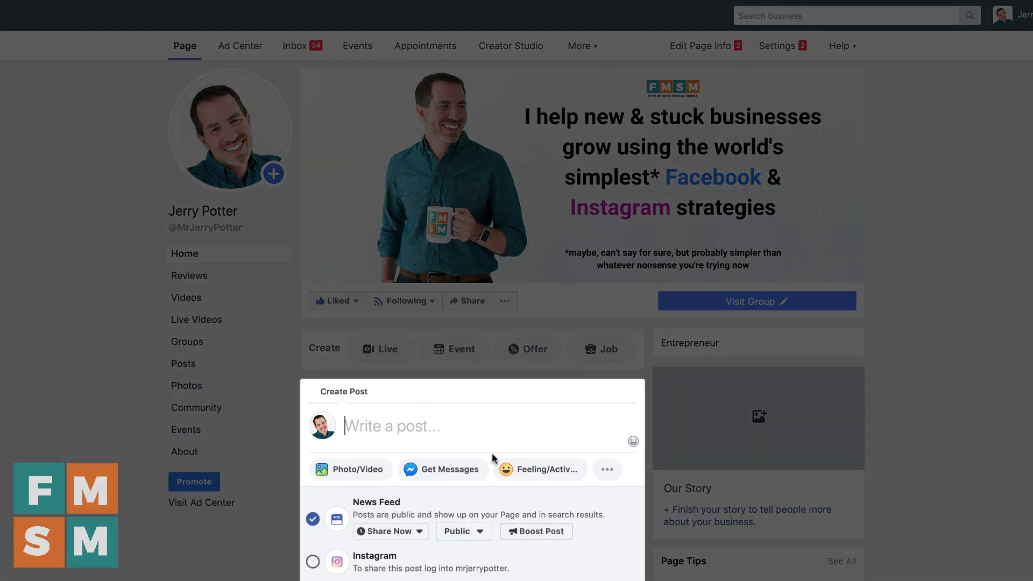
{"action": "scroll", "coordinate": [406, 382], "scroll_direction": "down", "scroll_amount": 4}
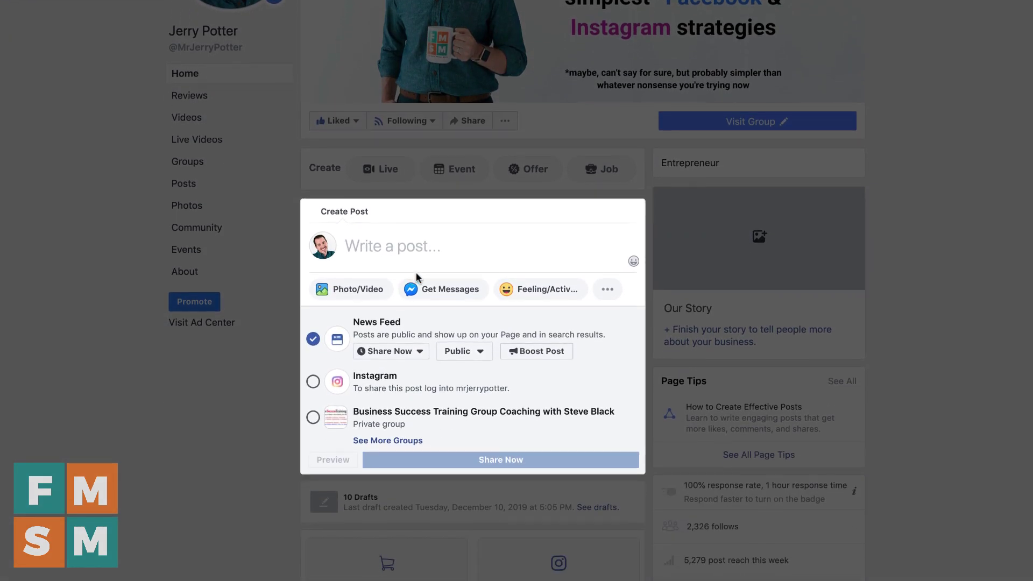
{"action": "left_click", "coordinate": [419, 352]}
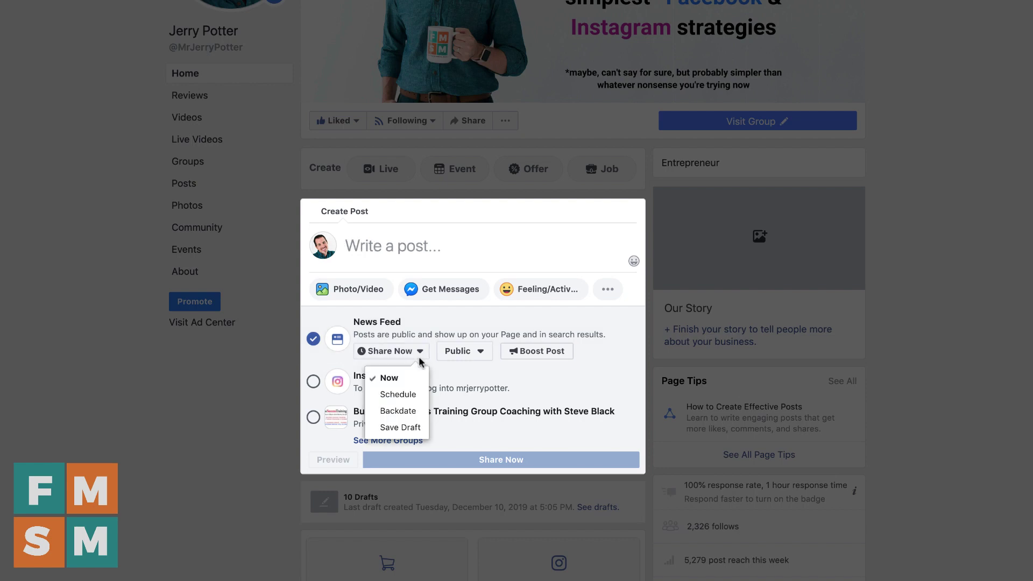
{"action": "left_click", "coordinate": [687, 358]}
{"action": "scroll", "coordinate": [526, 387], "scroll_direction": "up", "scroll_amount": 4}
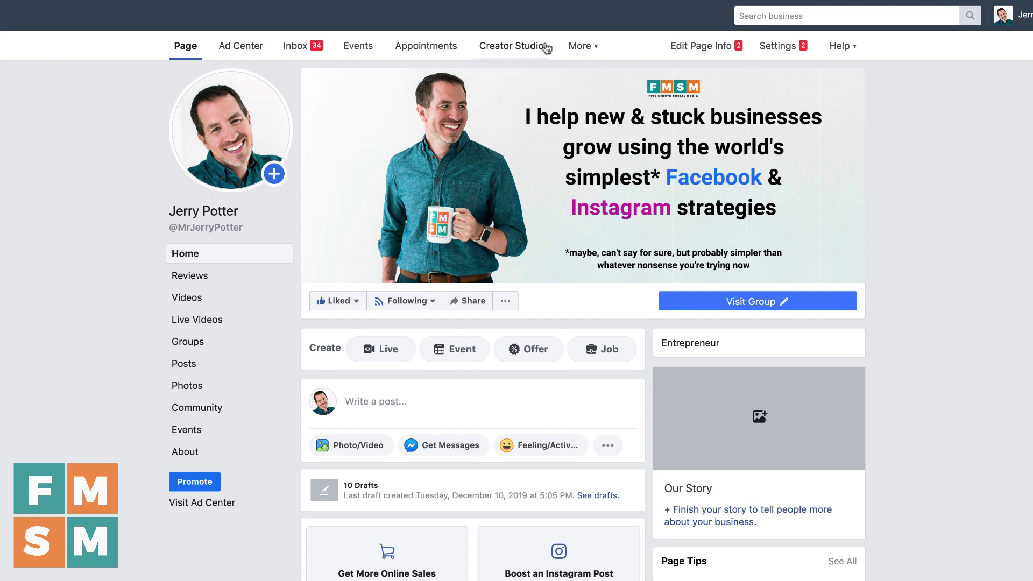
- Go to the Page's Publishing Tools from the More menu
{"action": "left_click", "coordinate": [582, 50]}
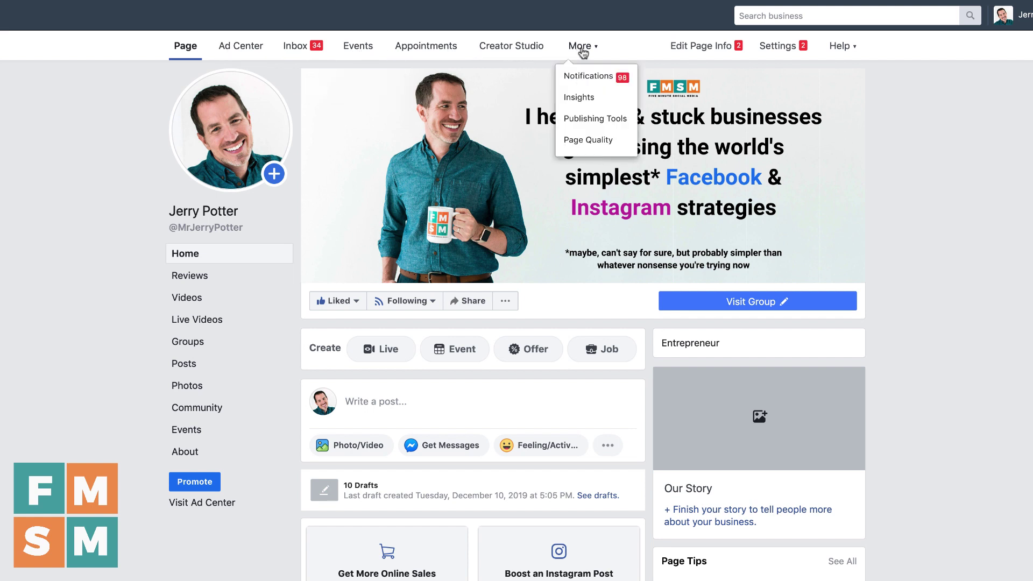
{"action": "left_click", "coordinate": [595, 121]}
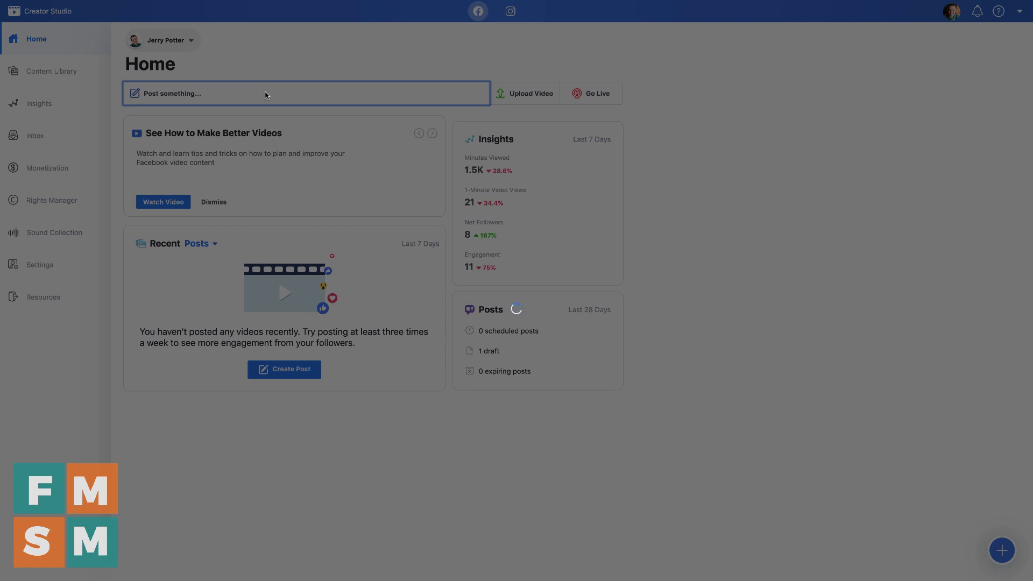
{"action": "left_click", "coordinate": [265, 95]}
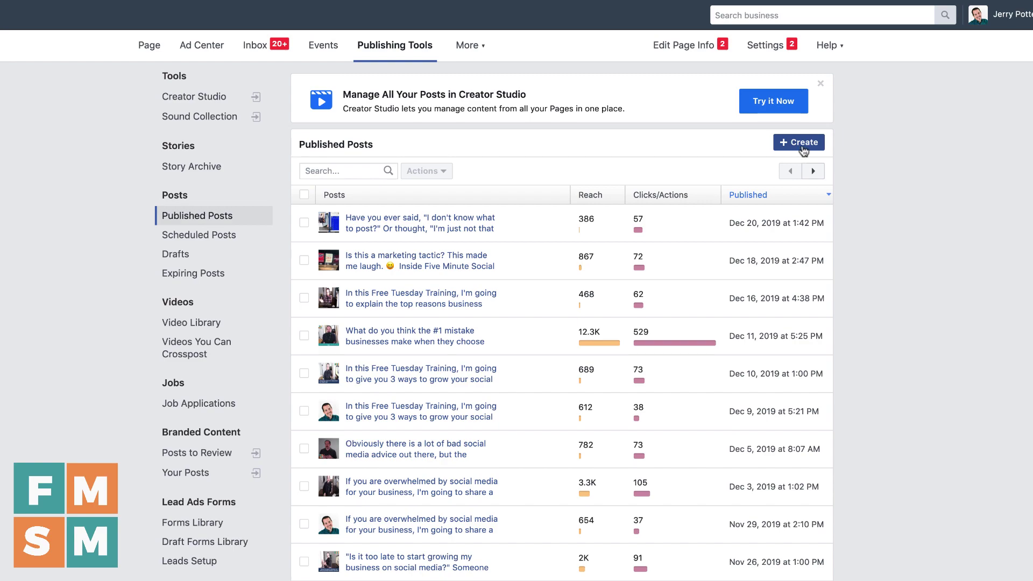
- Create a Page post reading 'Thanks for all your support over the years. We ❤️ our customers!' and browse the emoji picker
{"action": "left_click", "coordinate": [804, 144]}
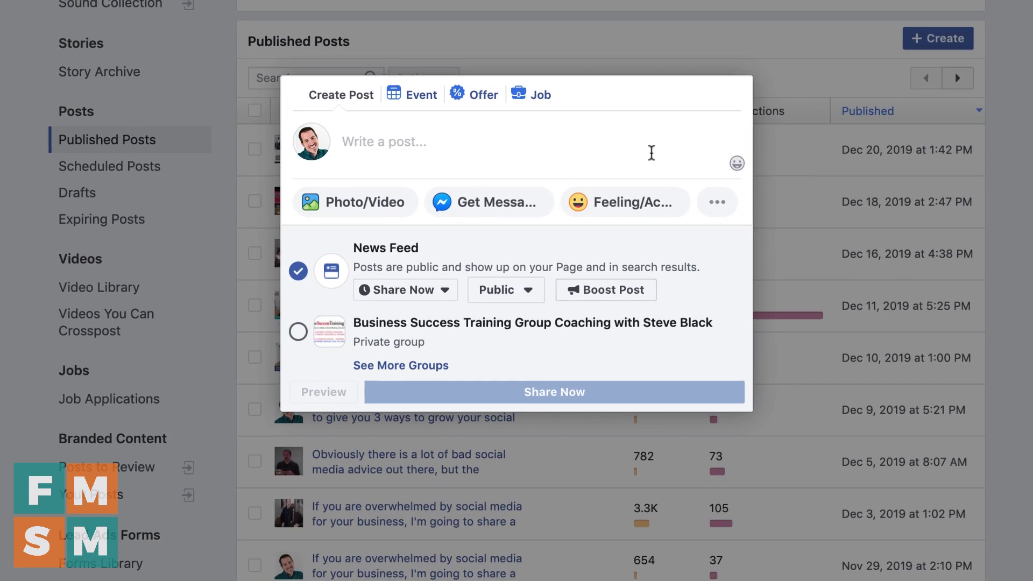
{"action": "left_click", "coordinate": [592, 226]}
{"action": "type", "text": "Thanks"}
{"action": "type", "text": "for all your support over the years. We ❤️ our customers!"}
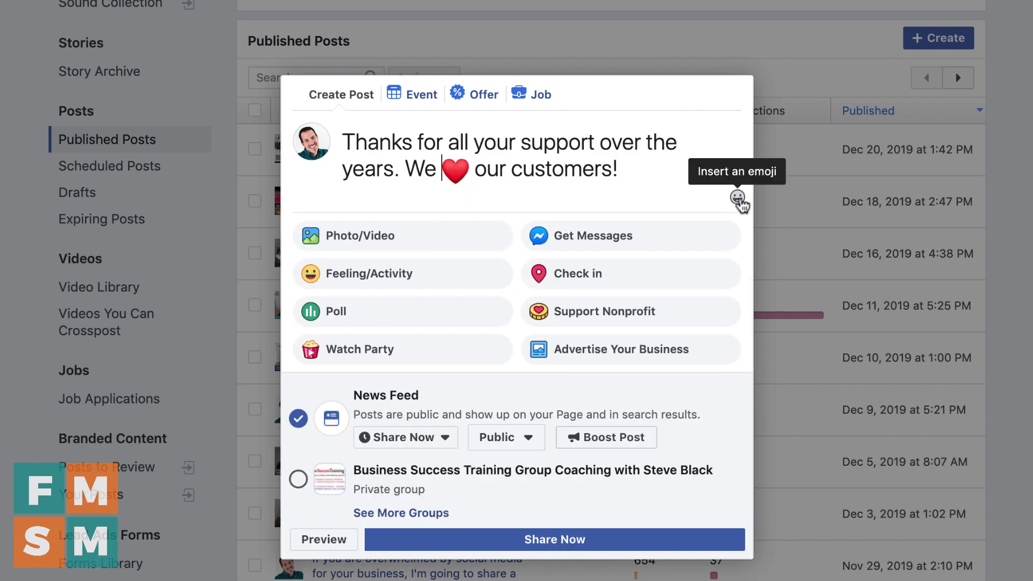
{"action": "left_click", "coordinate": [738, 200]}
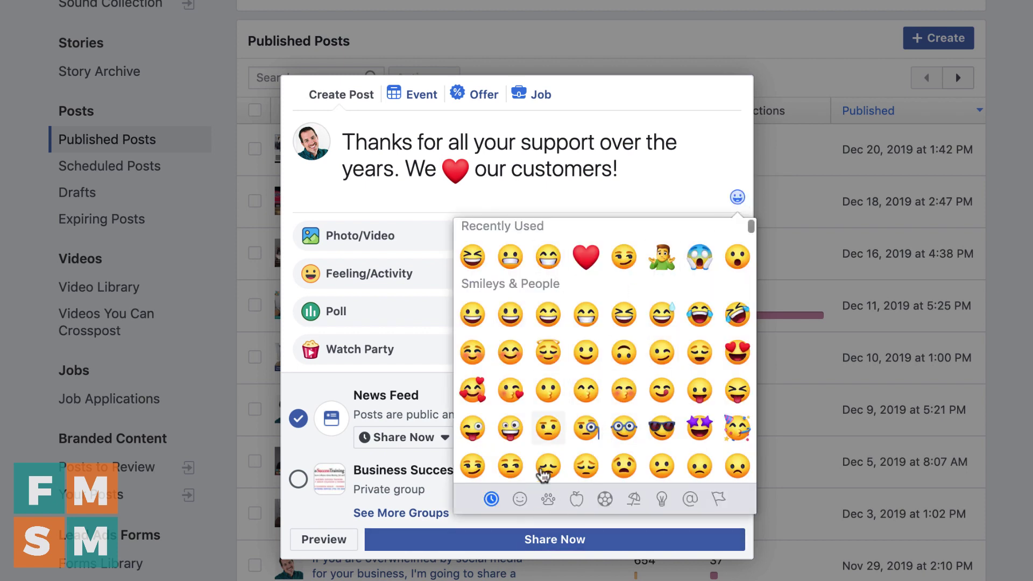
{"action": "left_click", "coordinate": [643, 169]}
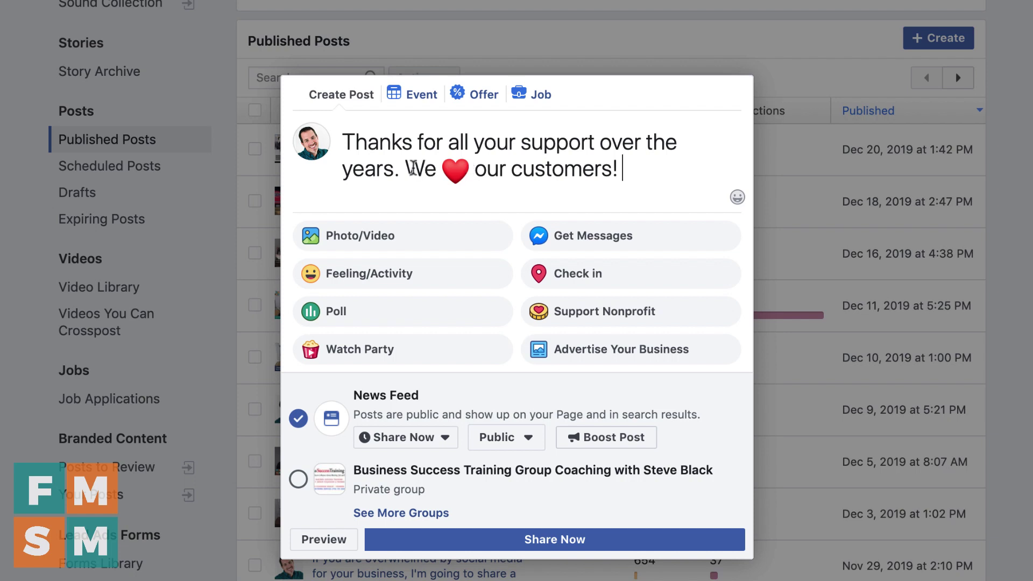
- Move the 'We' sentence onto its own line, then erase all the post text
{"action": "key", "text": "Return"}
{"action": "key", "text": "Return"}
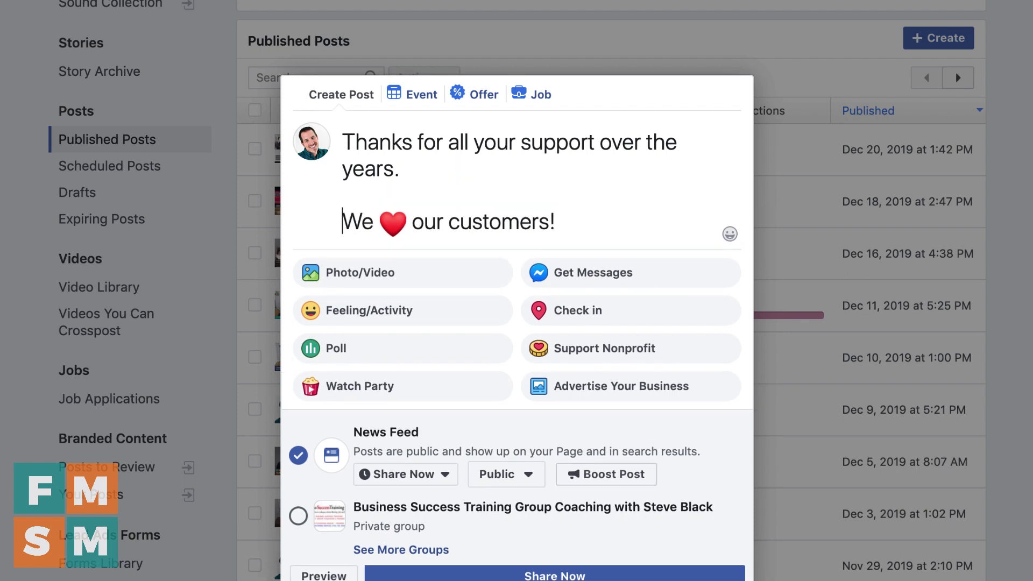
{"action": "left_click", "coordinate": [590, 222]}
{"action": "key", "text": "ctrl+a"}
{"action": "key", "text": "BackSpace"}
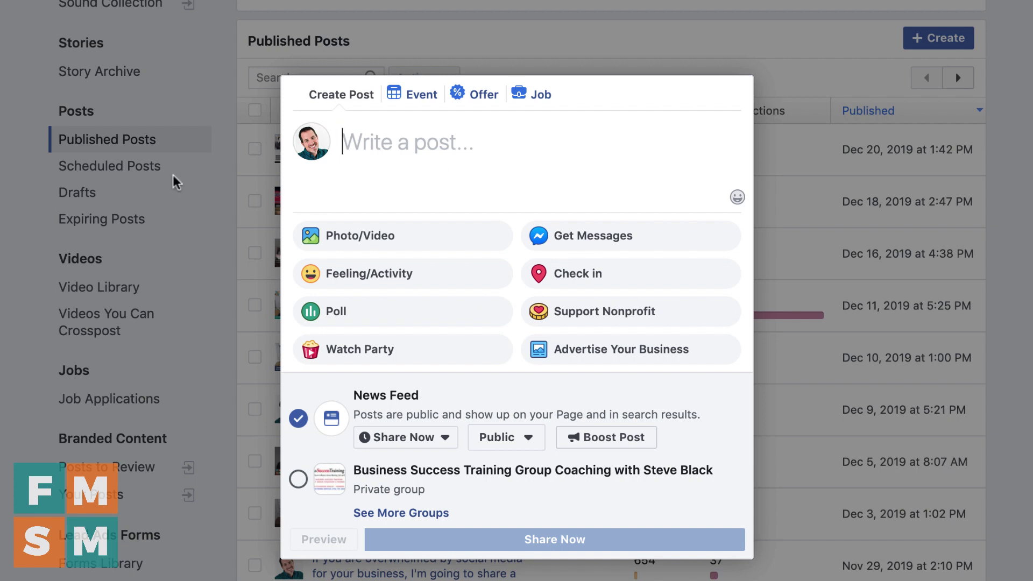
- Drag Creator Studio Pic.jpg, then Video 2 Clip.mp4, into the post and remove the attachments
{"action": "left_click_drag", "start_coordinate": [231, 409], "coordinate": [430, 302]}
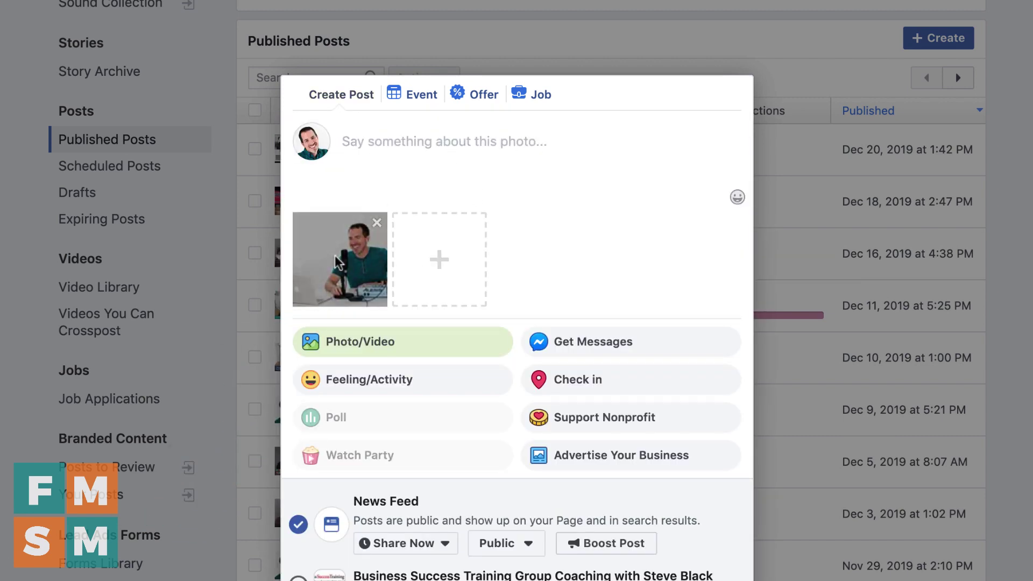
{"action": "left_click", "coordinate": [378, 222]}
{"action": "left_click_drag", "start_coordinate": [232, 409], "coordinate": [392, 237]}
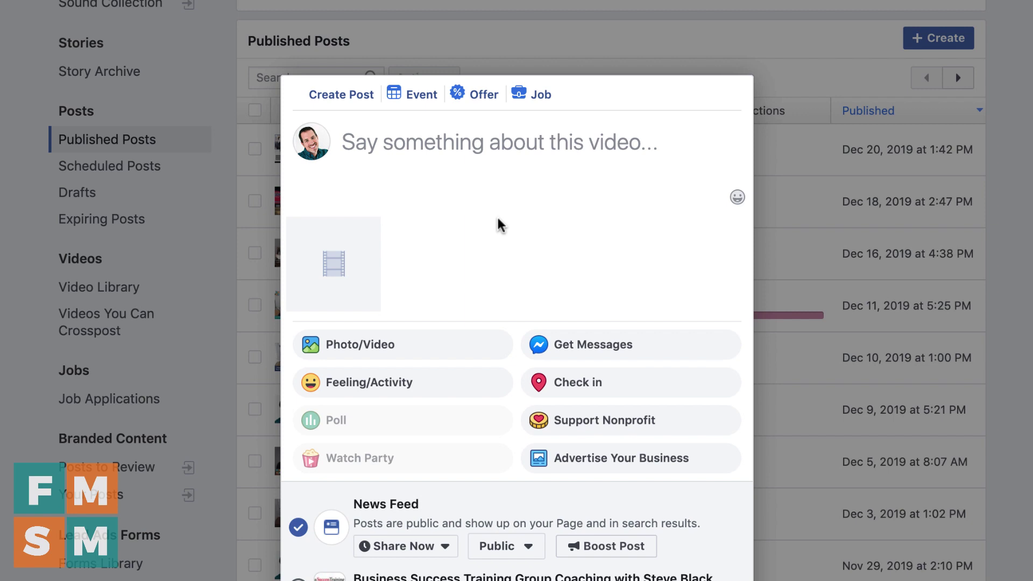
{"action": "left_click", "coordinate": [414, 153]}
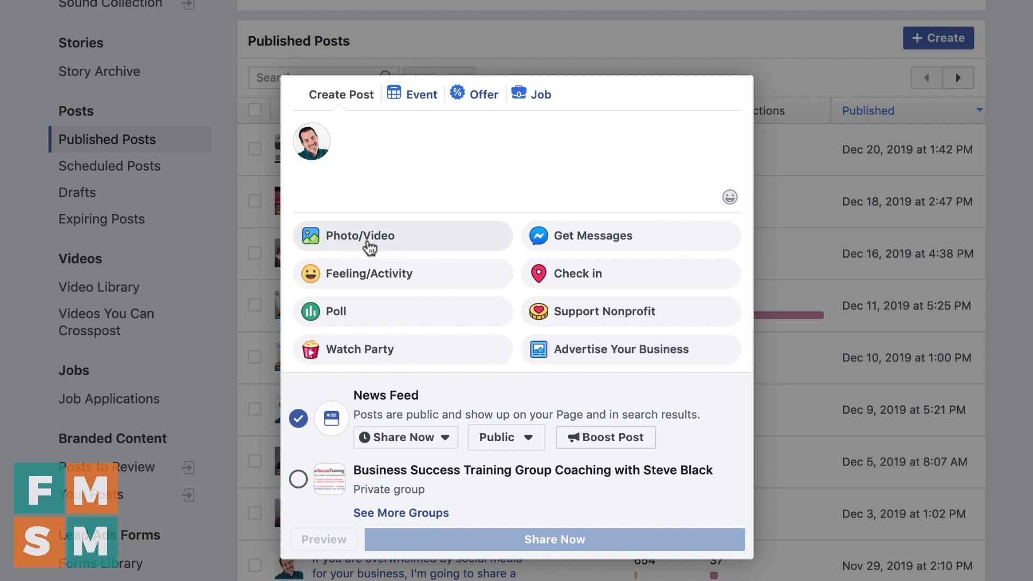
- Show the Photo/Video posting choices and cancel the file upload dialog
{"action": "left_click", "coordinate": [411, 247]}
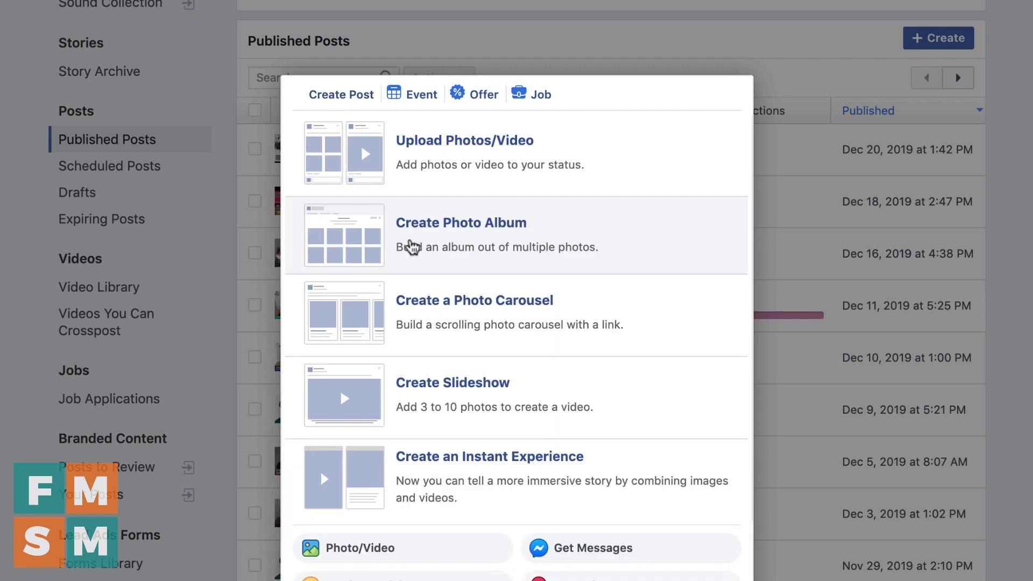
{"action": "left_click", "coordinate": [448, 173]}
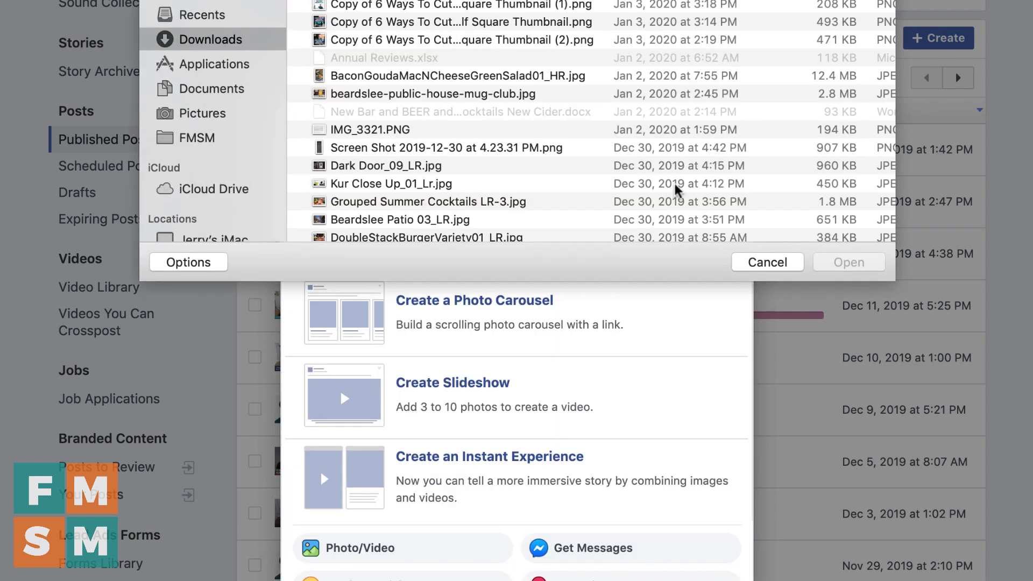
{"action": "left_click", "coordinate": [770, 263]}
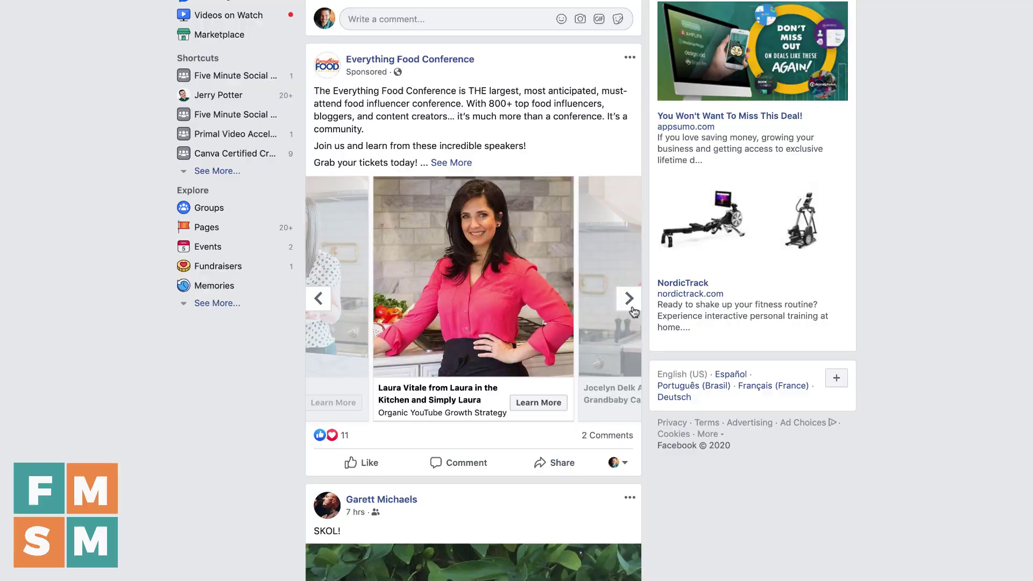
- Advance the sponsored Everything Food Conference carousel by three cards
{"action": "left_click", "coordinate": [630, 302]}
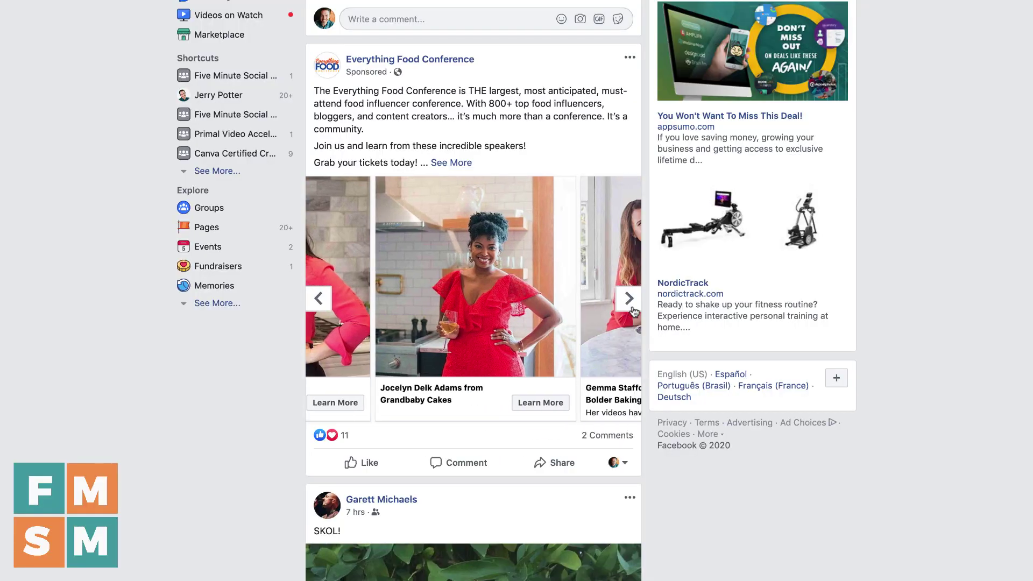
{"action": "left_click", "coordinate": [631, 302]}
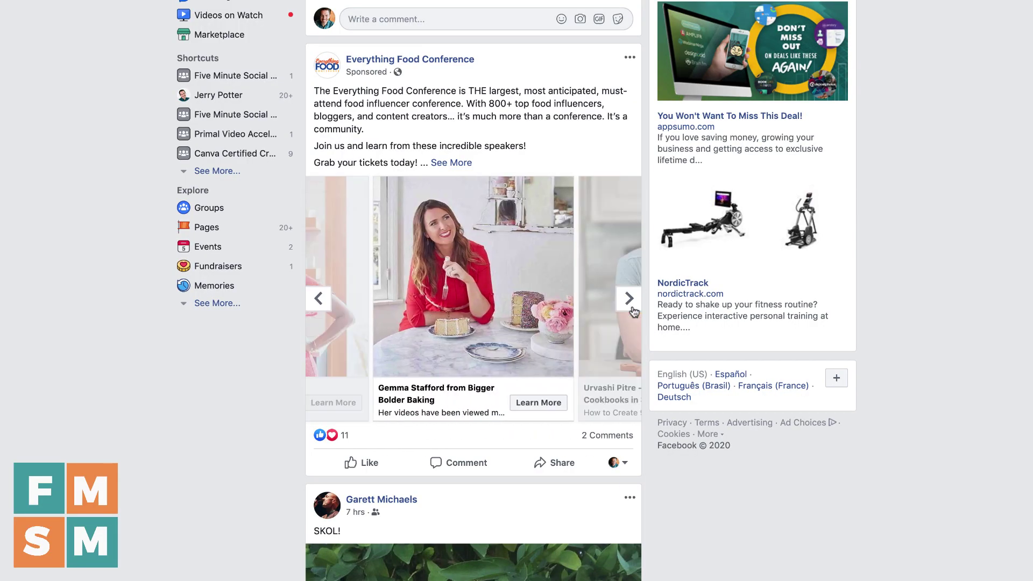
{"action": "left_click", "coordinate": [630, 301]}
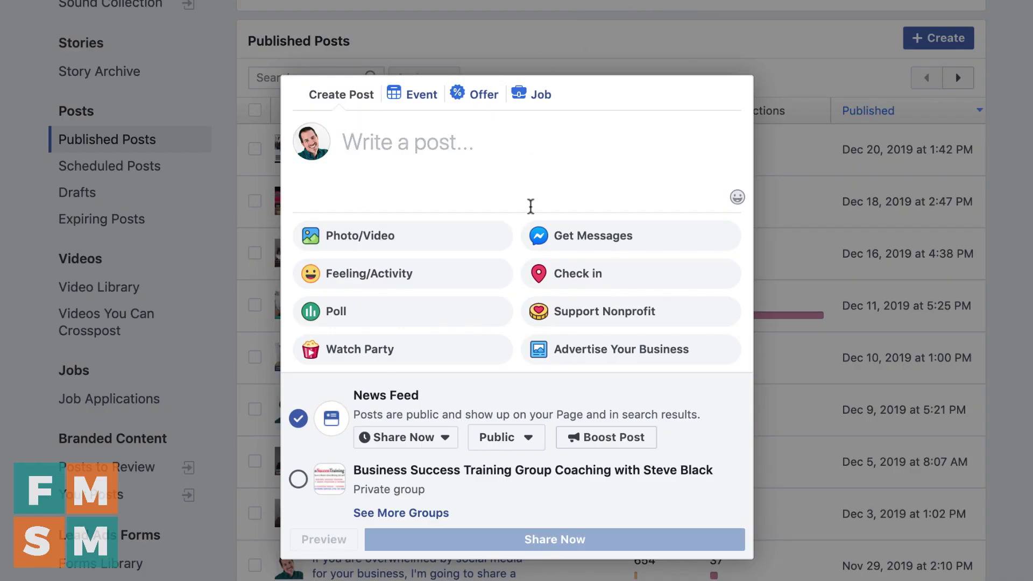
- Paste the Business Page Settings Tutorial link into the post, then delete it
{"action": "type", "text": "https://fiveminutesocialmedia.com/facebook-business-page-settings-tutorial/"}
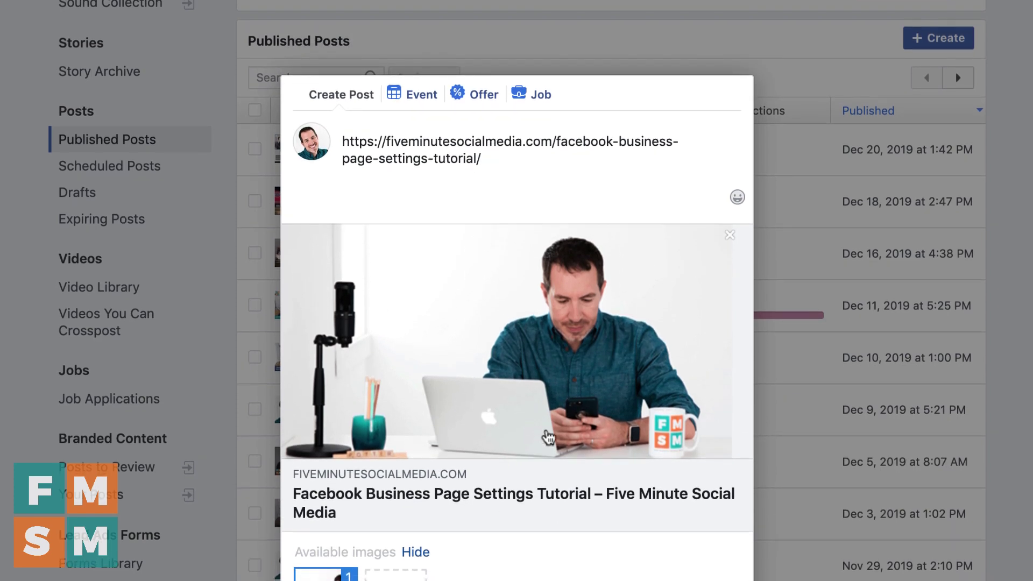
{"action": "double_click", "coordinate": [453, 138]}
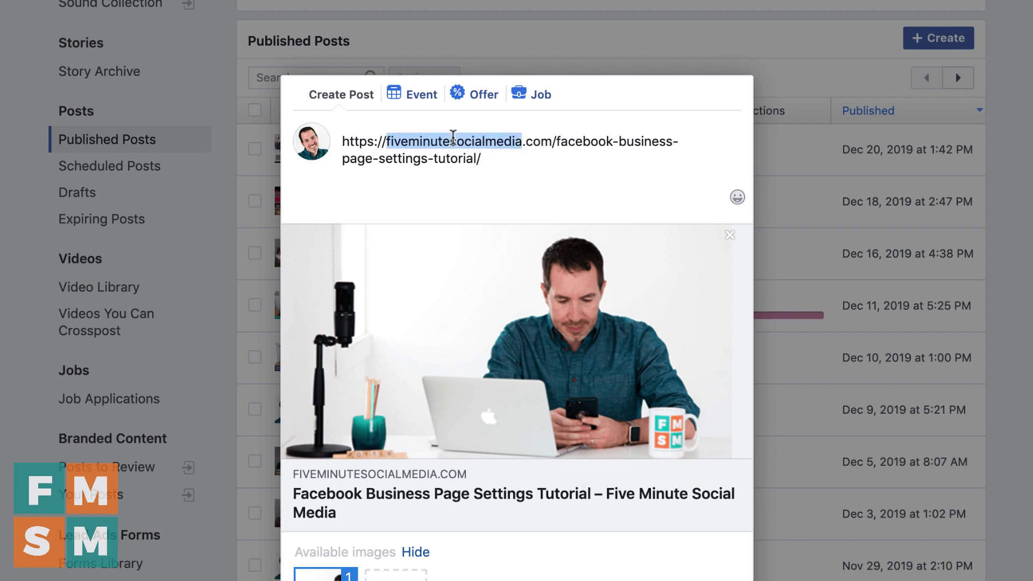
{"action": "triple_click", "coordinate": [453, 138]}
{"action": "key", "text": "BackSpace"}
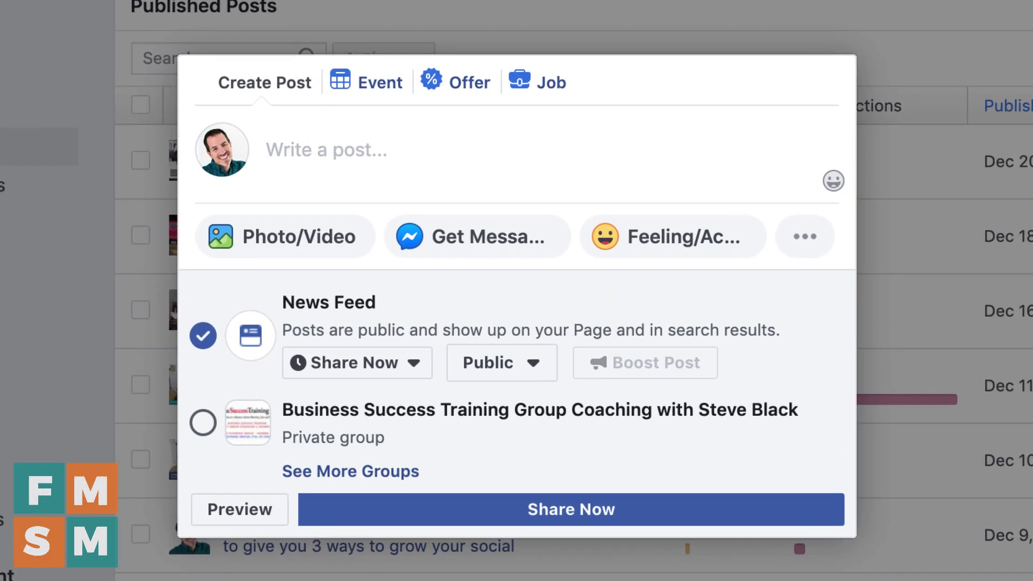
- Write 'Thanks to Marketing Practices by Thought Creators for having me as a guest today!' with the page tagged
{"action": "type", "text": "Thanks to "}
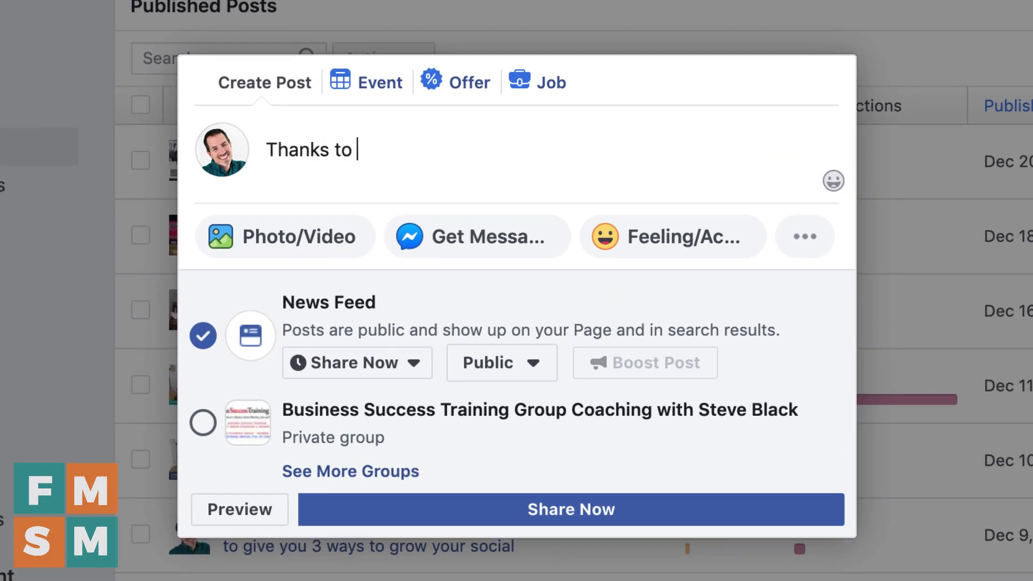
{"action": "type", "text": "@Marketing"}
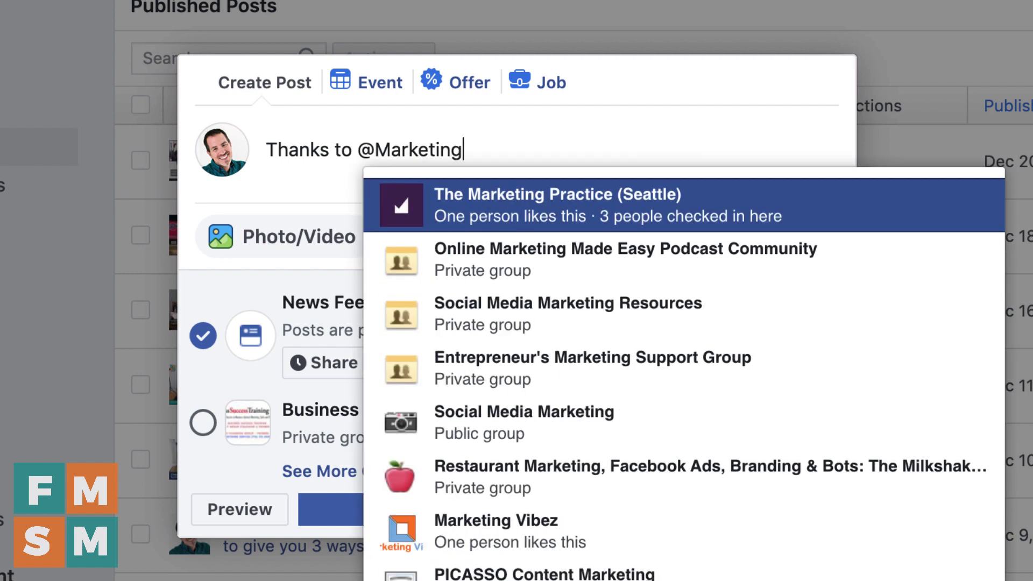
{"action": "type", "text": " Prac"}
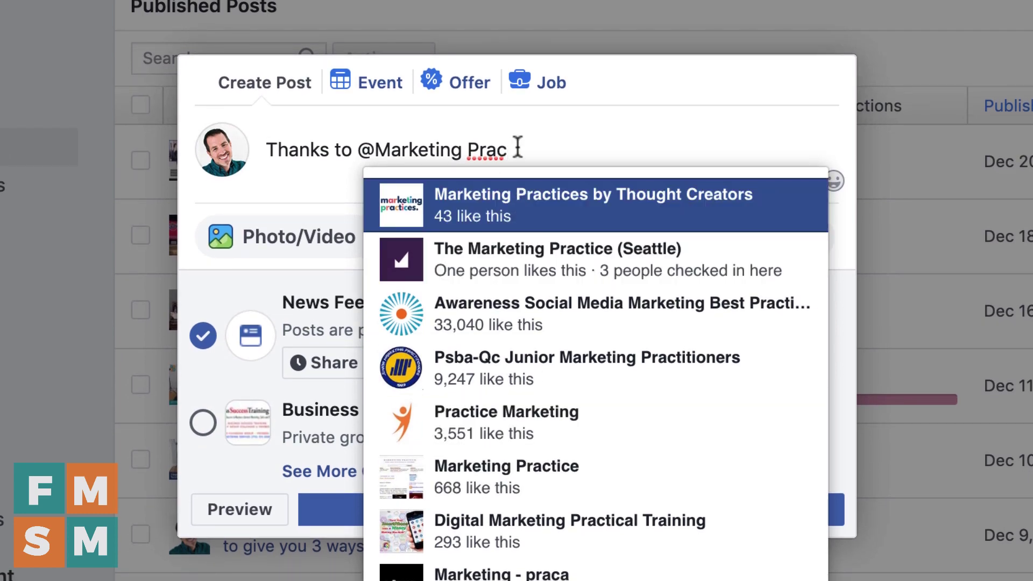
{"action": "key", "text": "Return"}
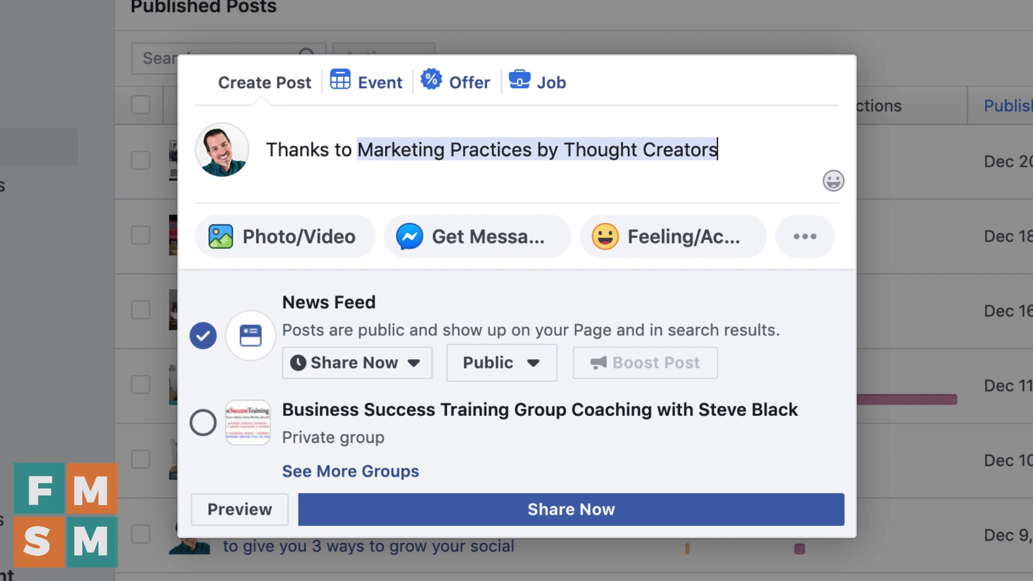
{"action": "type", "text": "for having me as a guest today!"}
{"action": "key", "text": "Return"}
{"action": "key", "text": "Return"}
{"action": "type", "text": "@"}
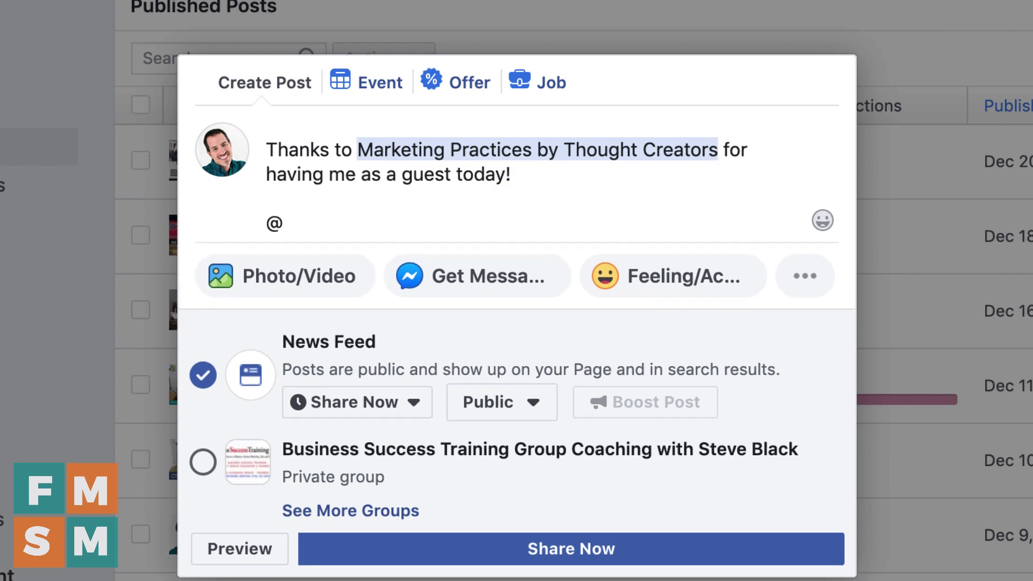
{"action": "type", "text": "Marketing "}
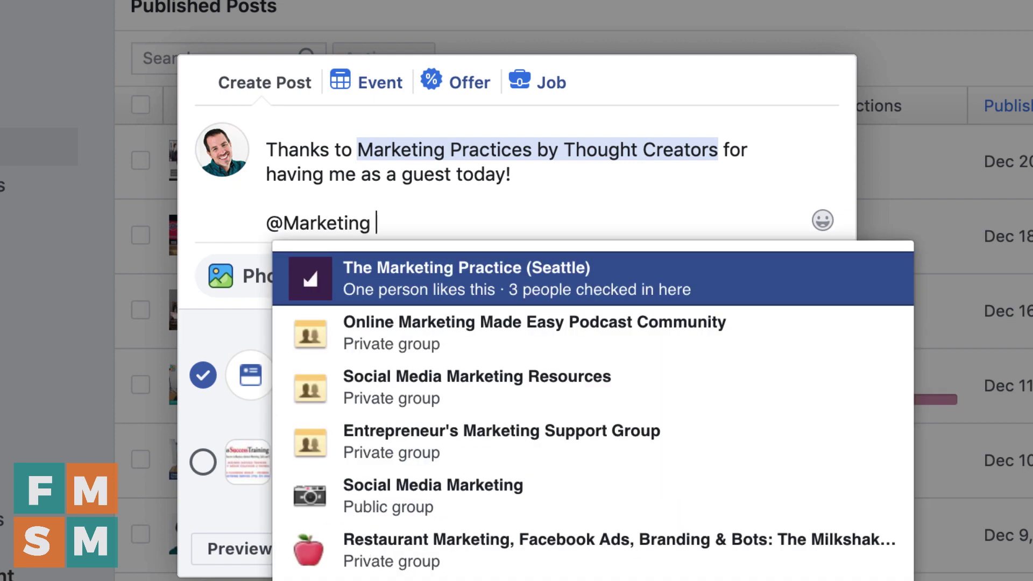
{"action": "type", "text": "Practi"}
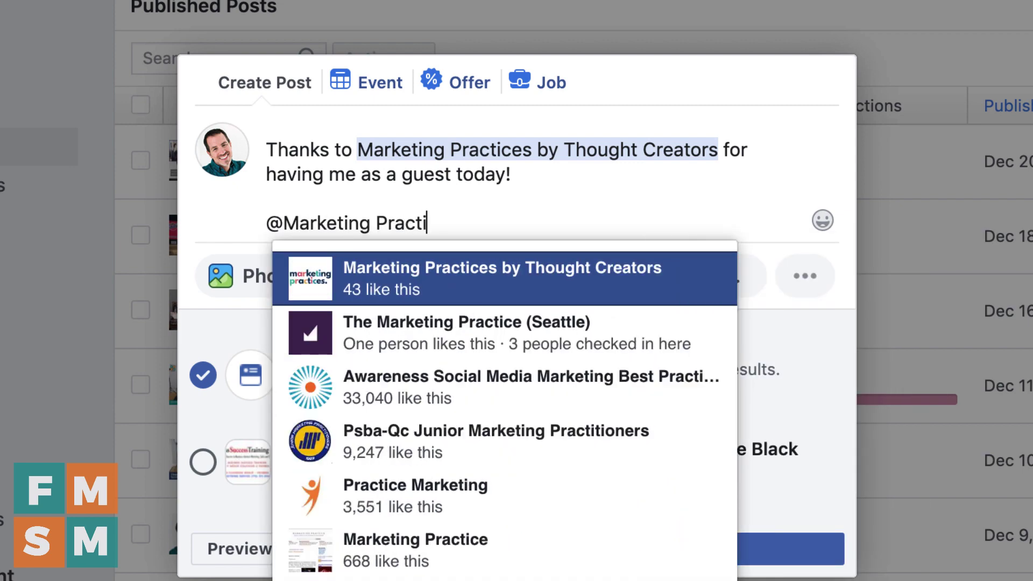
{"action": "type", "text": "ce"}
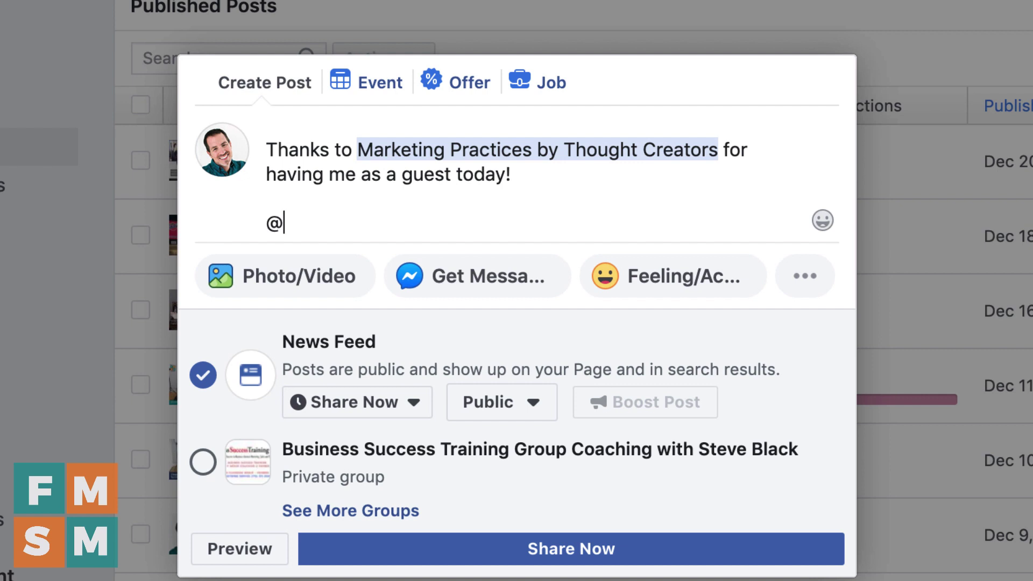
{"action": "type", "text": "Marketing Pra"}
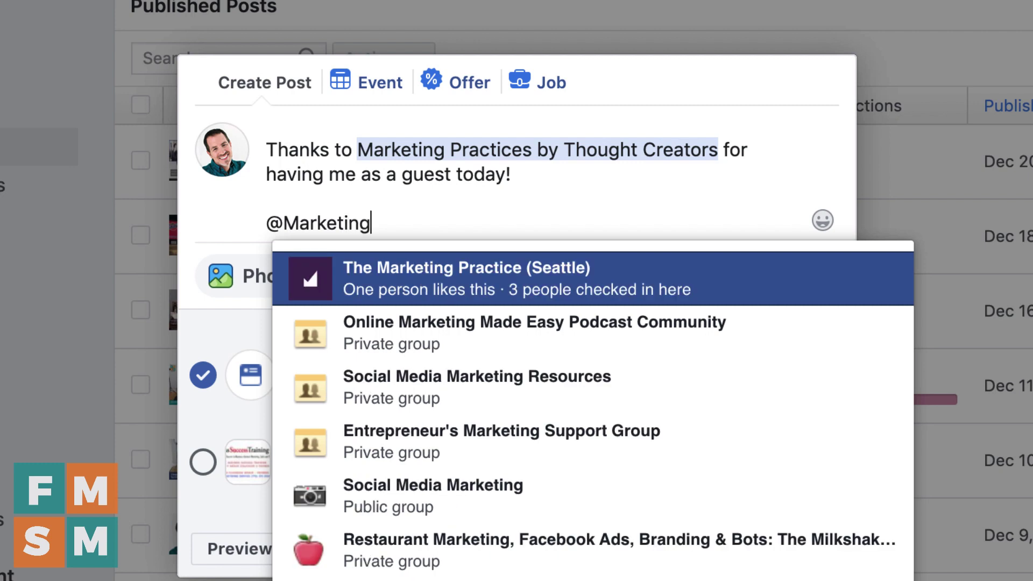
{"action": "type", "text": "ctices"}
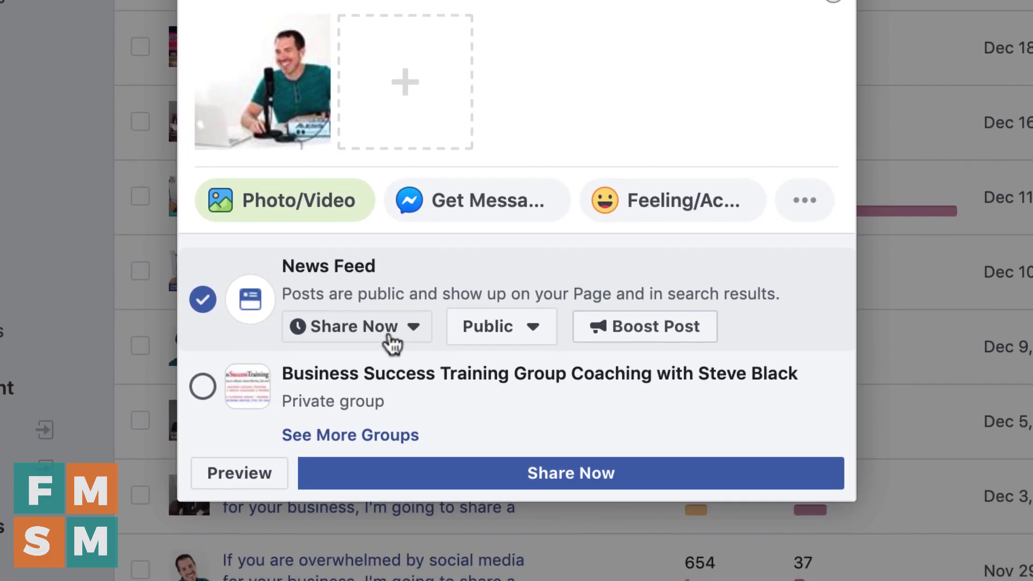
- Schedule the post for 1/3/2020 4:00PM PST, stopping News Feed distribution on 1/10/2020
{"action": "left_click", "coordinate": [391, 526]}
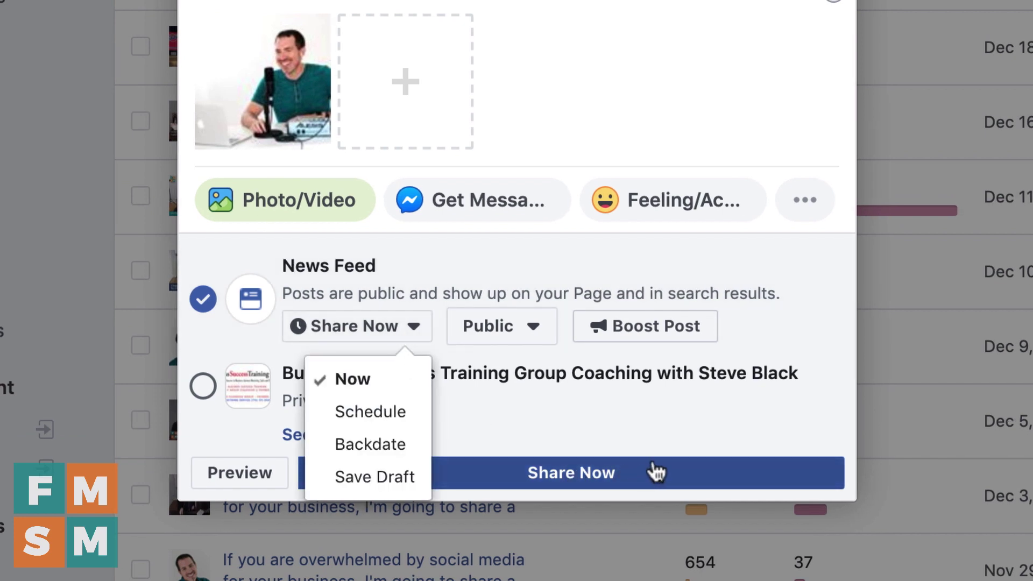
{"action": "left_click", "coordinate": [396, 412]}
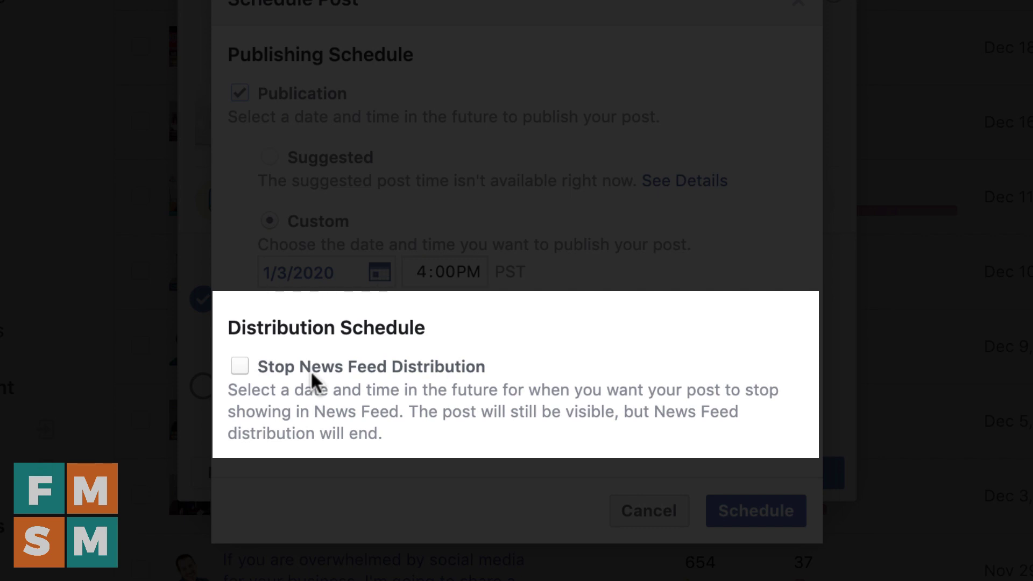
{"action": "left_click", "coordinate": [240, 365]}
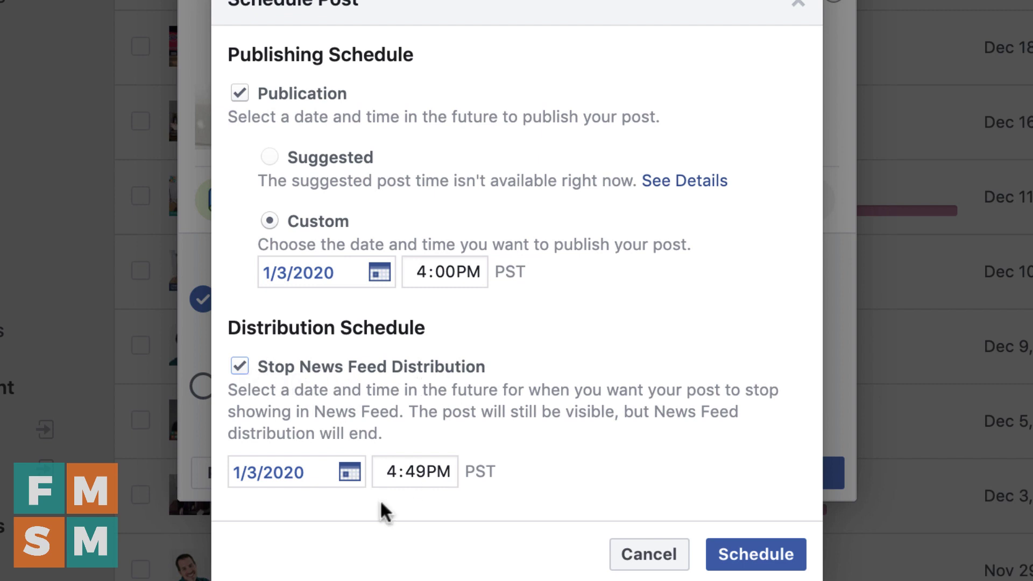
{"action": "left_click", "coordinate": [326, 484]}
{"action": "left_click", "coordinate": [469, 578]}
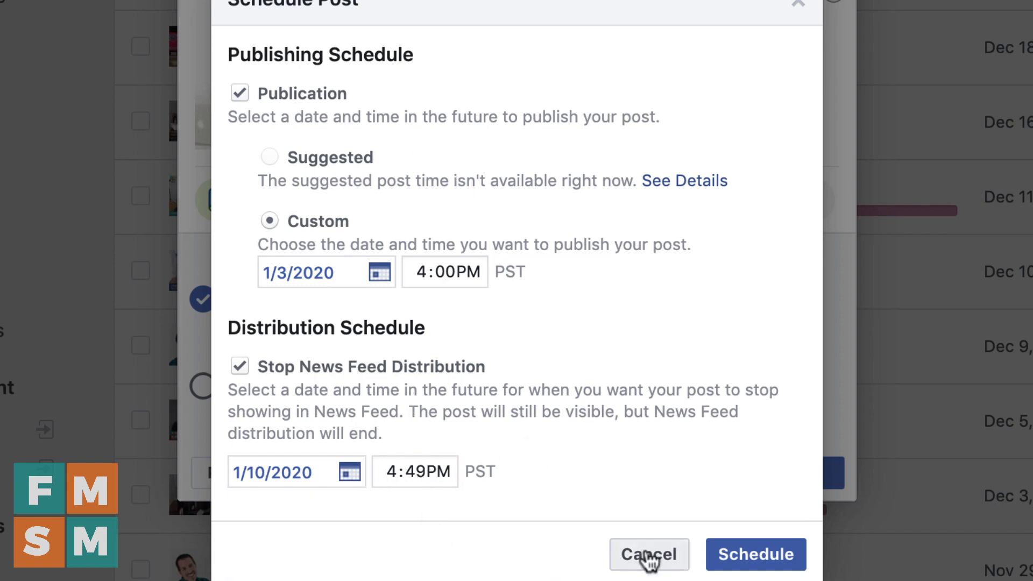
{"action": "left_click", "coordinate": [757, 560]}
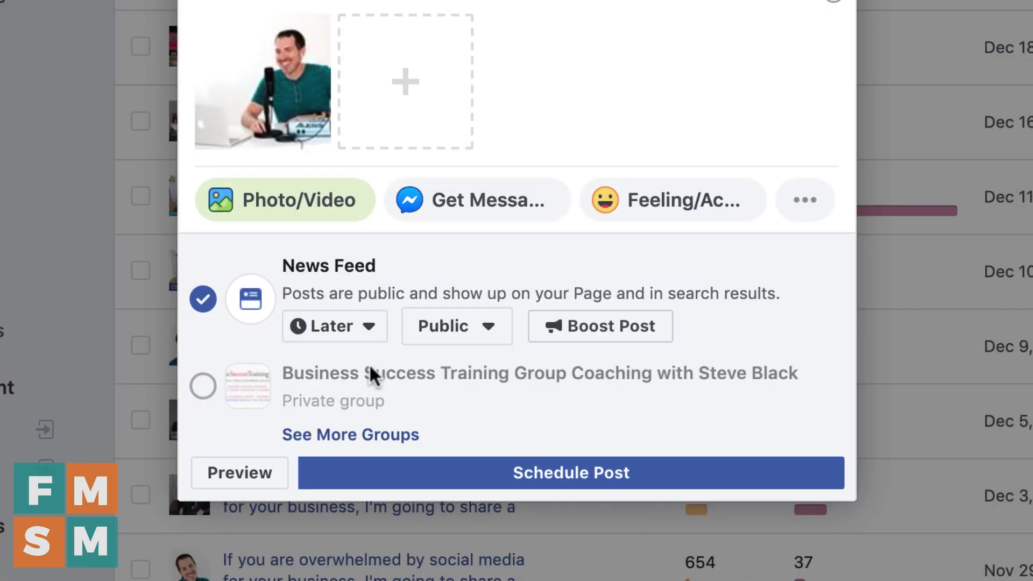
- Review the Later timing options, then show the audience choices, still on Public
{"action": "mouse_move", "coordinate": [360, 334]}
{"action": "left_click", "coordinate": [377, 333]}
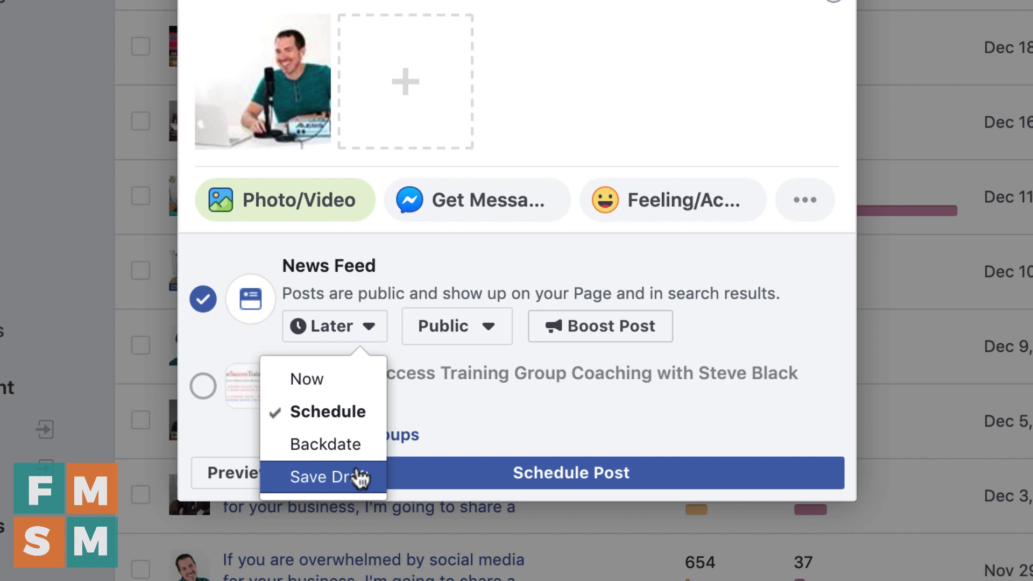
{"action": "left_click", "coordinate": [463, 326]}
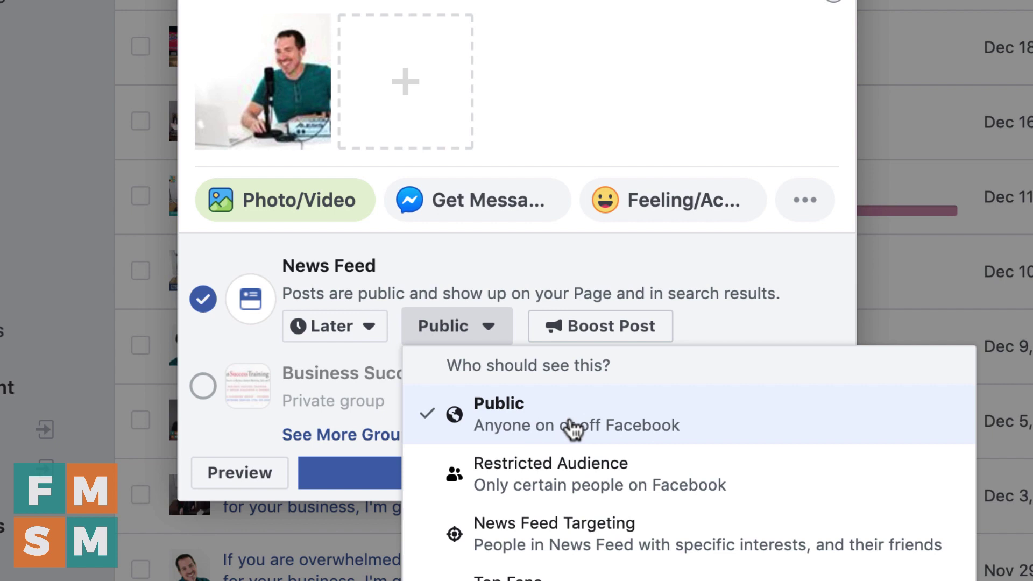
{"action": "left_click", "coordinate": [596, 484]}
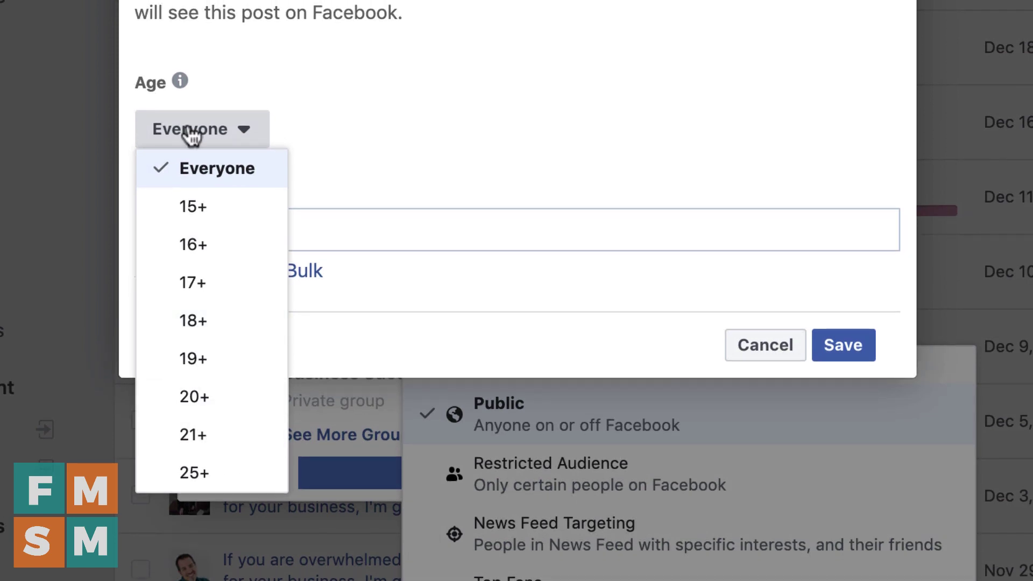
{"action": "left_click", "coordinate": [357, 19]}
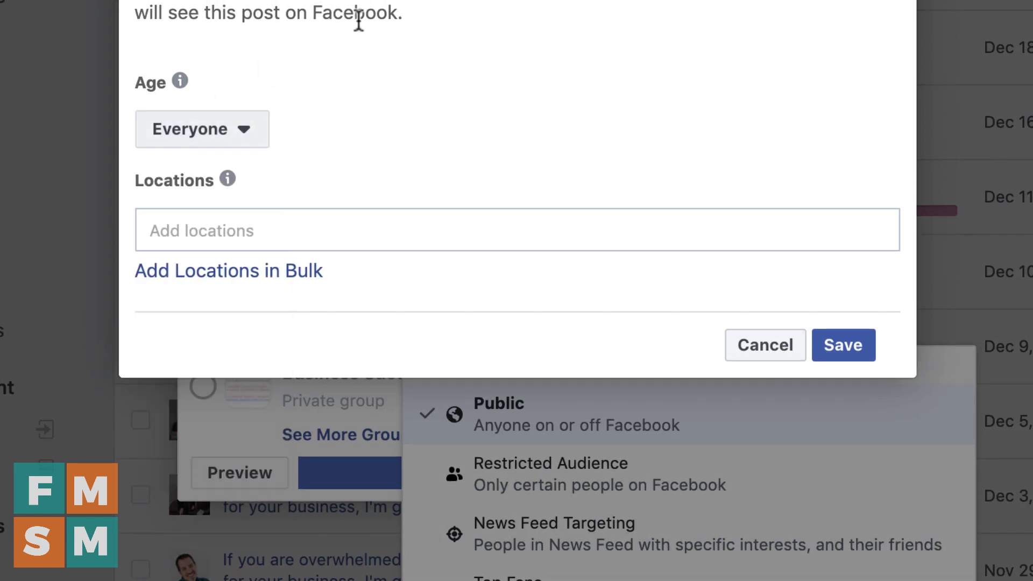
{"action": "left_click", "coordinate": [283, 231]}
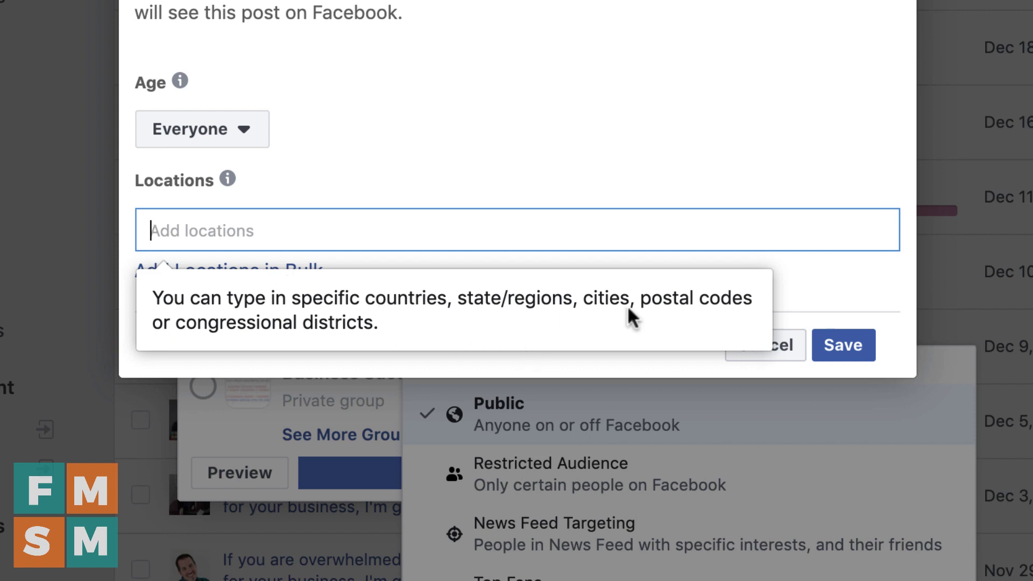
{"action": "left_click", "coordinate": [781, 356]}
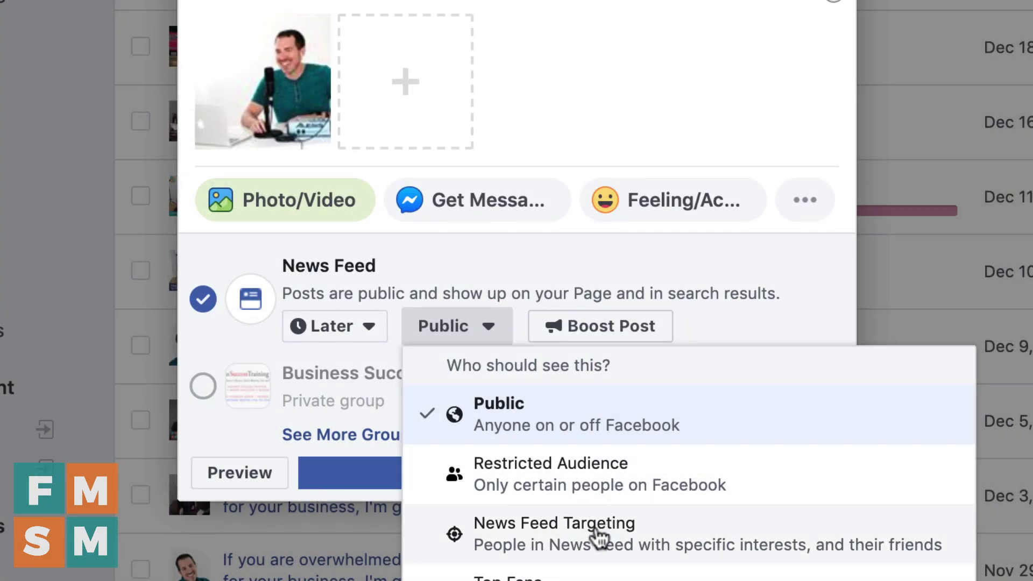
{"action": "left_click", "coordinate": [598, 537]}
{"action": "scroll", "coordinate": [374, 210], "scroll_direction": "up", "scroll_amount": 3}
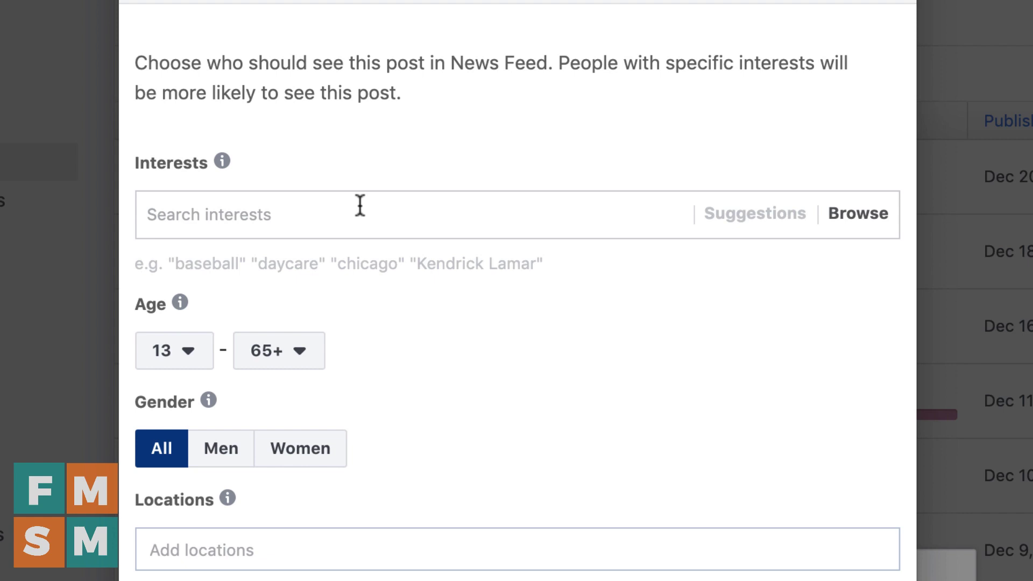
{"action": "left_click", "coordinate": [374, 218]}
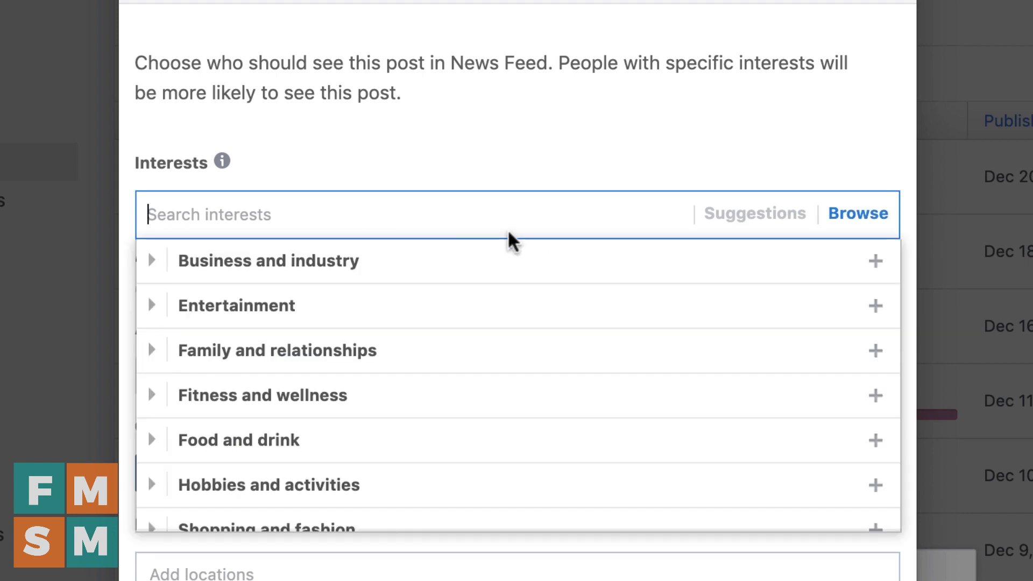
{"action": "type", "text": "baseball"}
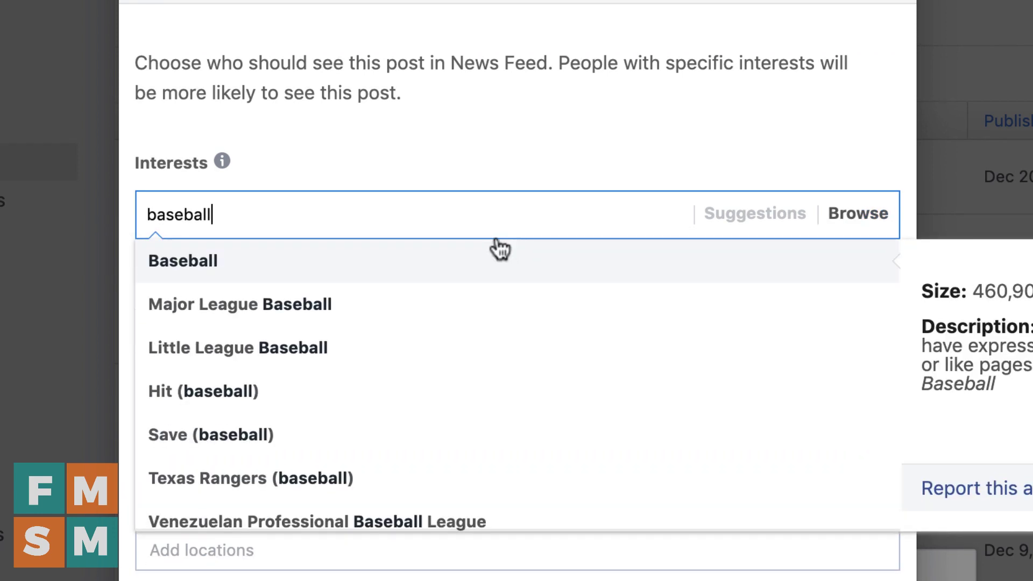
{"action": "left_click", "coordinate": [480, 261]}
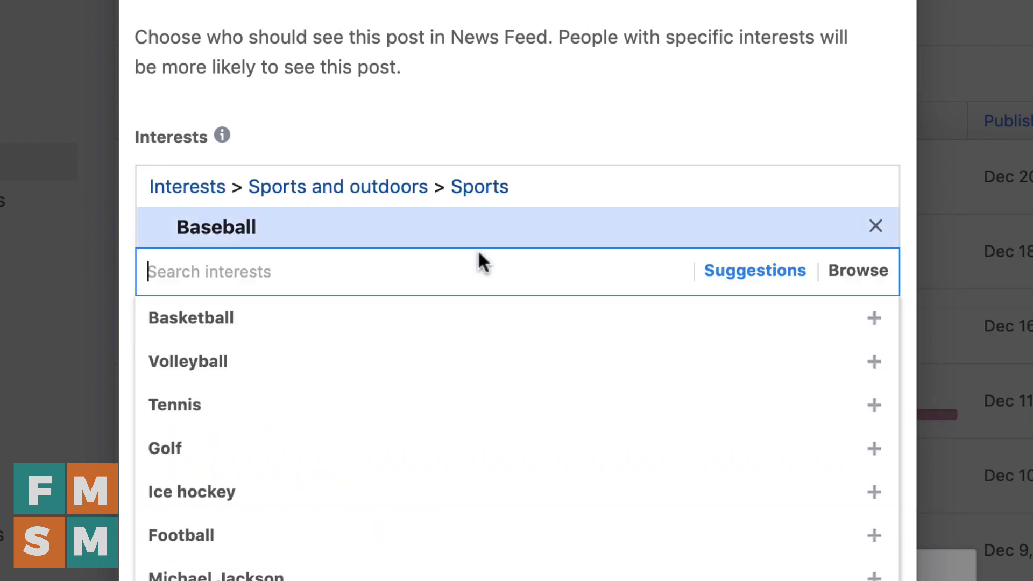
{"action": "left_click", "coordinate": [738, 130]}
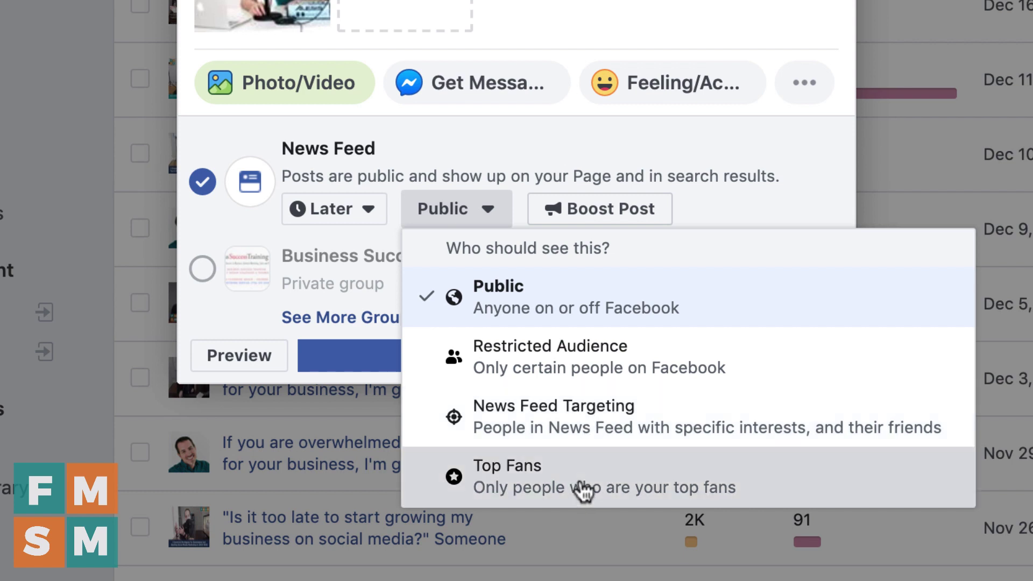
- Switch the post audience to Top Fans, back to Public, and close the choices
{"action": "left_click", "coordinate": [584, 490]}
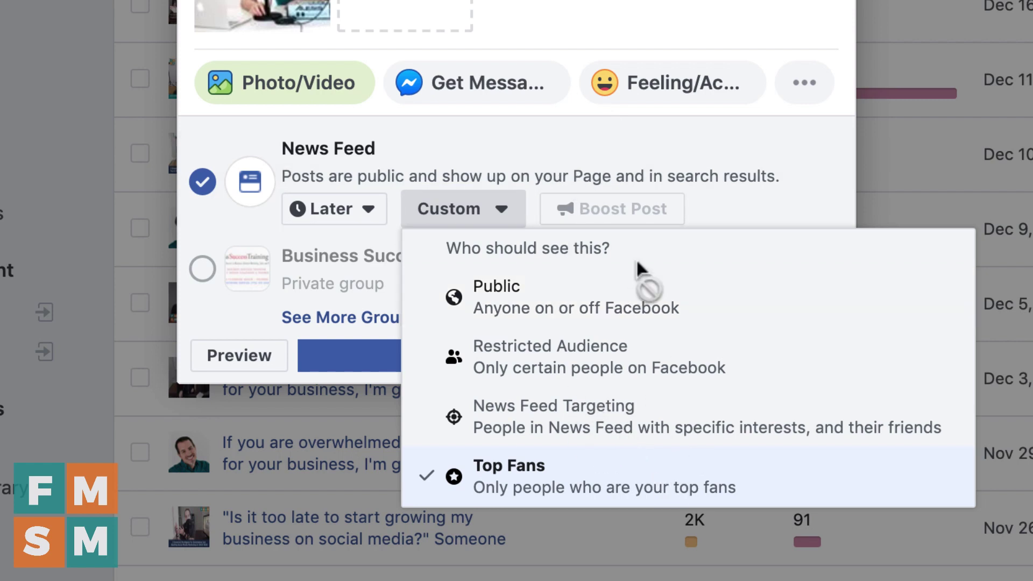
{"action": "left_click", "coordinate": [778, 206]}
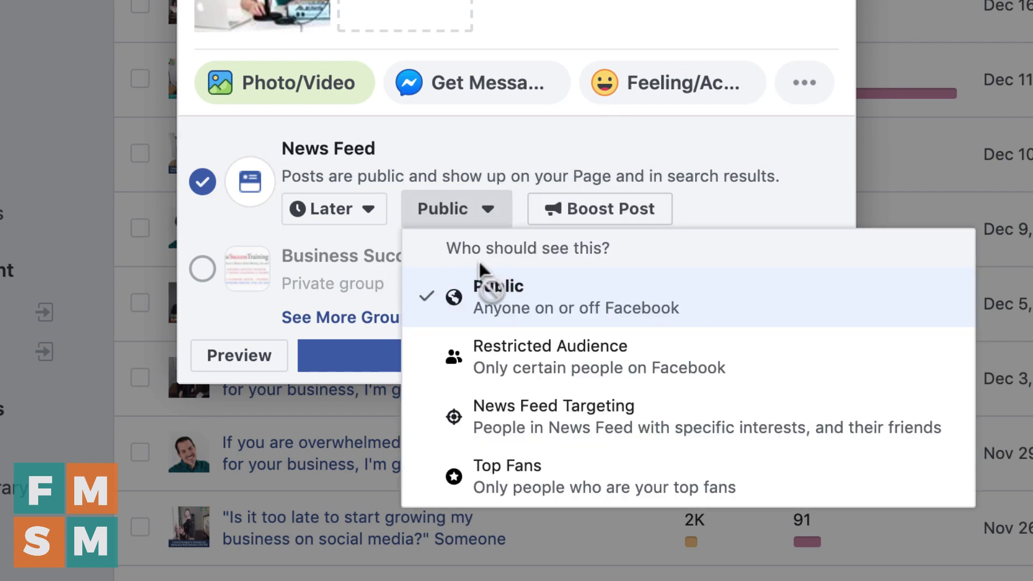
{"action": "left_click", "coordinate": [498, 156]}
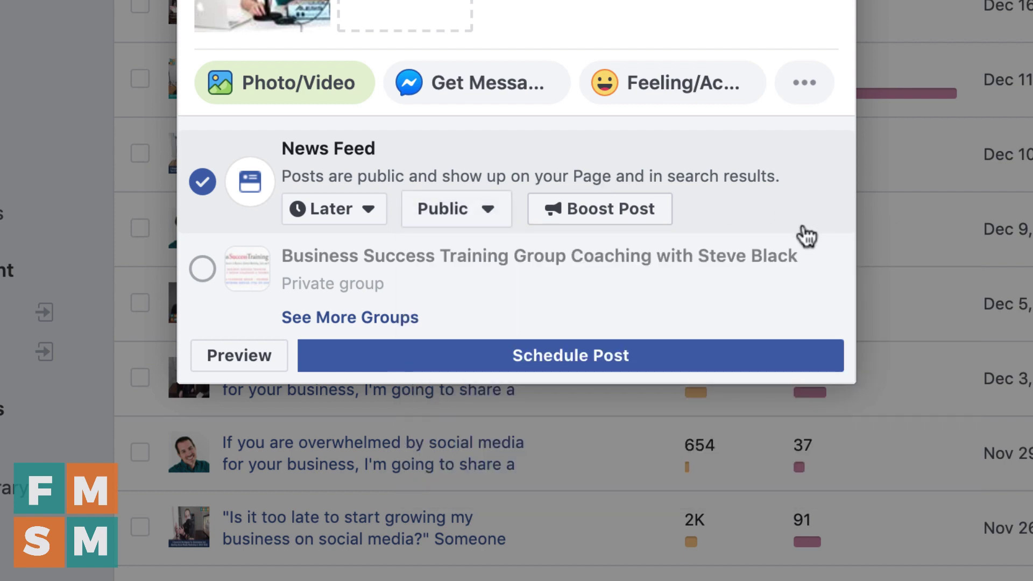
{"action": "left_click", "coordinate": [603, 218]}
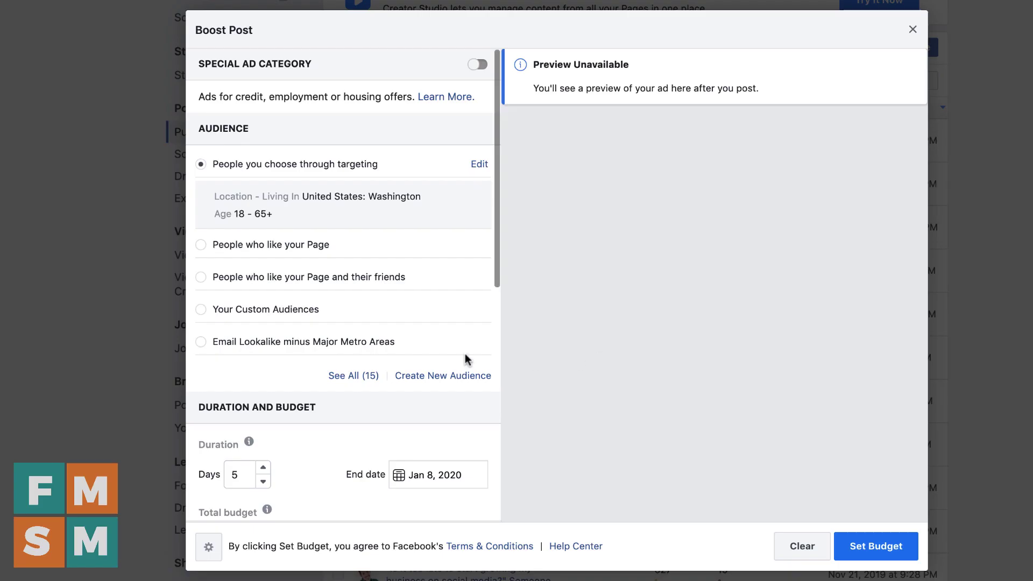
{"action": "left_click", "coordinate": [913, 33]}
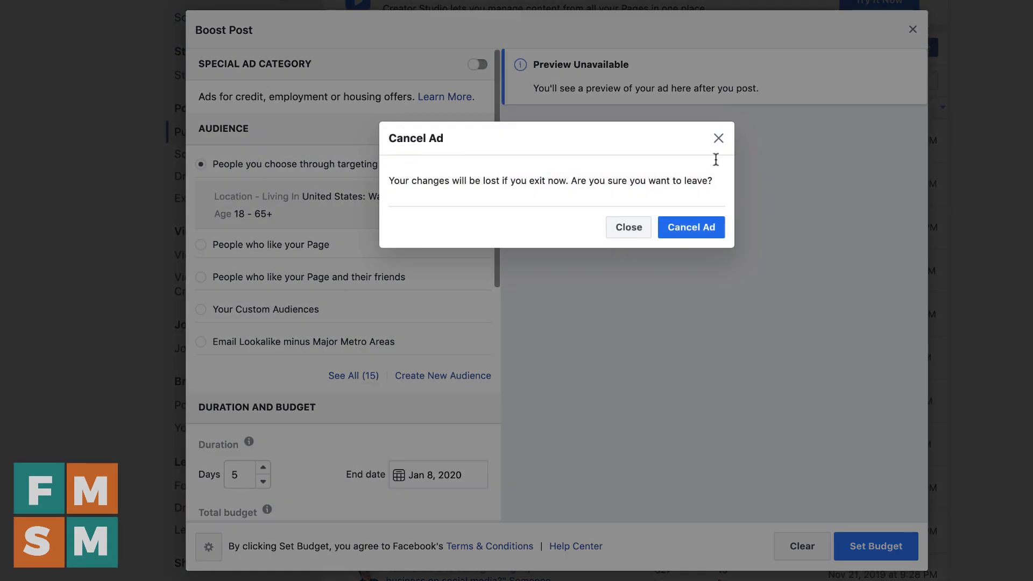
{"action": "left_click", "coordinate": [688, 236]}
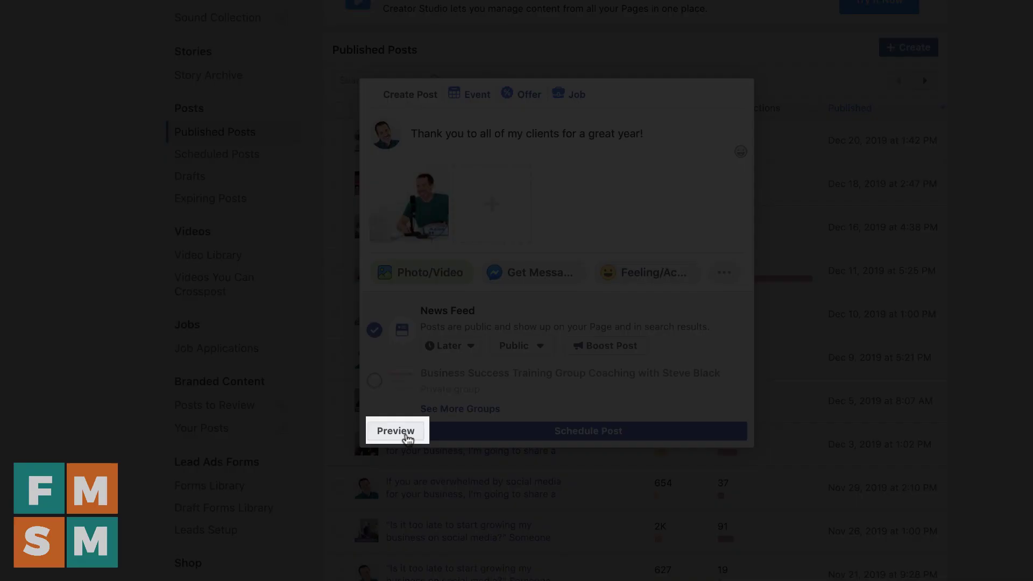
- Preview the thank-you photo post on desktop and mobile, then close the preview
{"action": "left_click", "coordinate": [405, 434]}
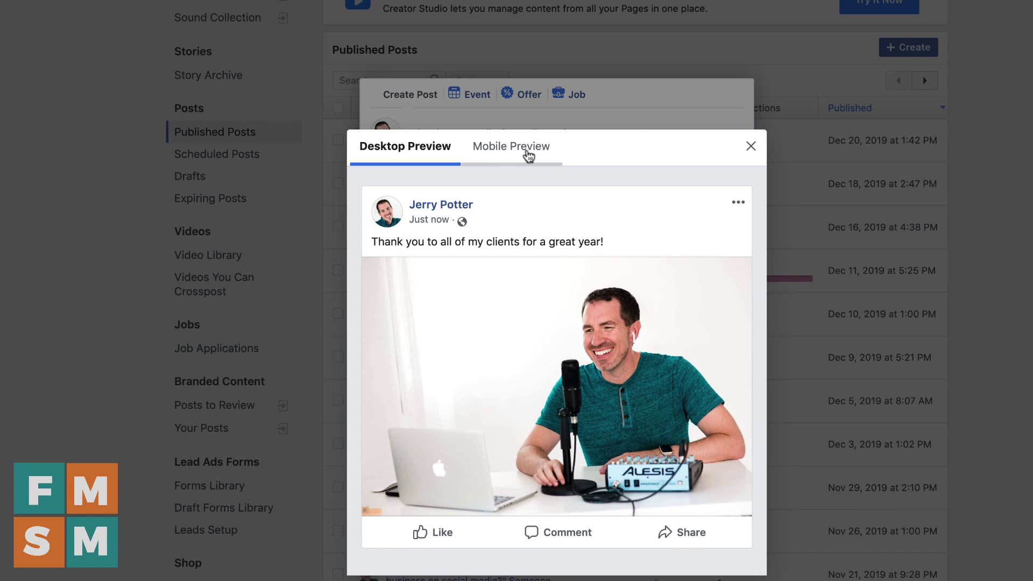
{"action": "left_click", "coordinate": [525, 155]}
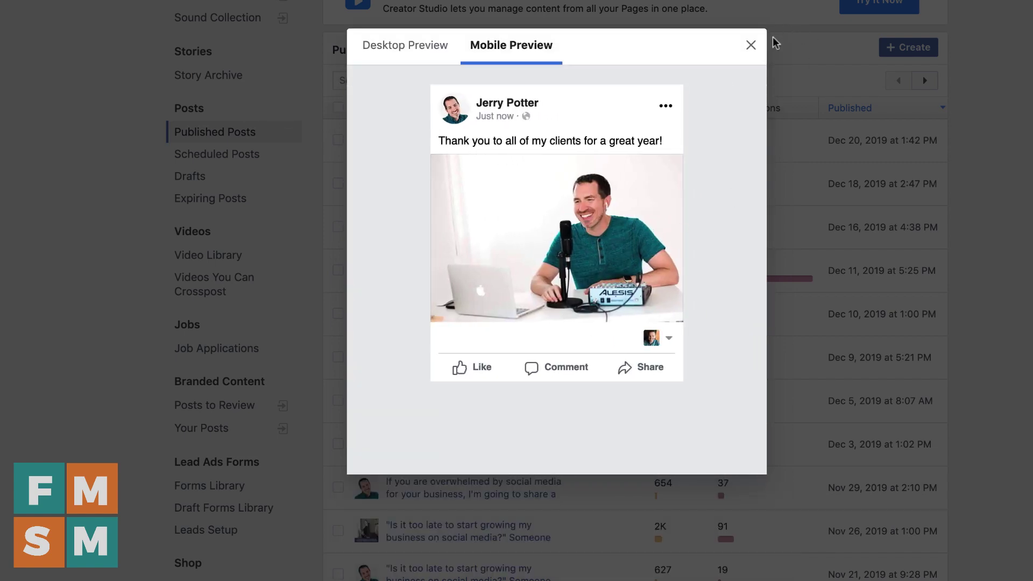
{"action": "left_click", "coordinate": [752, 45]}
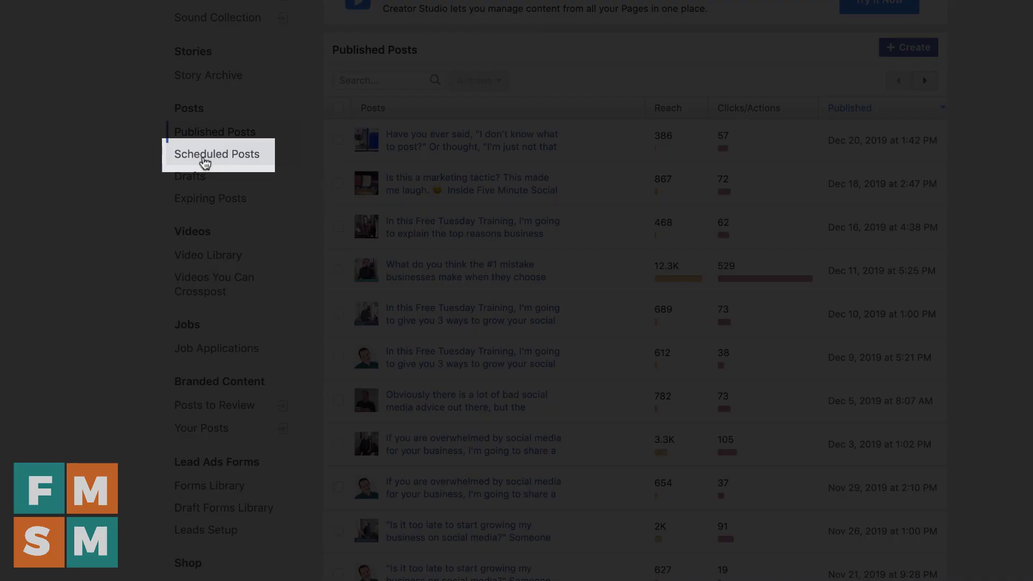
- Open the Scheduled Posts list and browse the Page's content library
{"action": "left_click", "coordinate": [205, 161]}
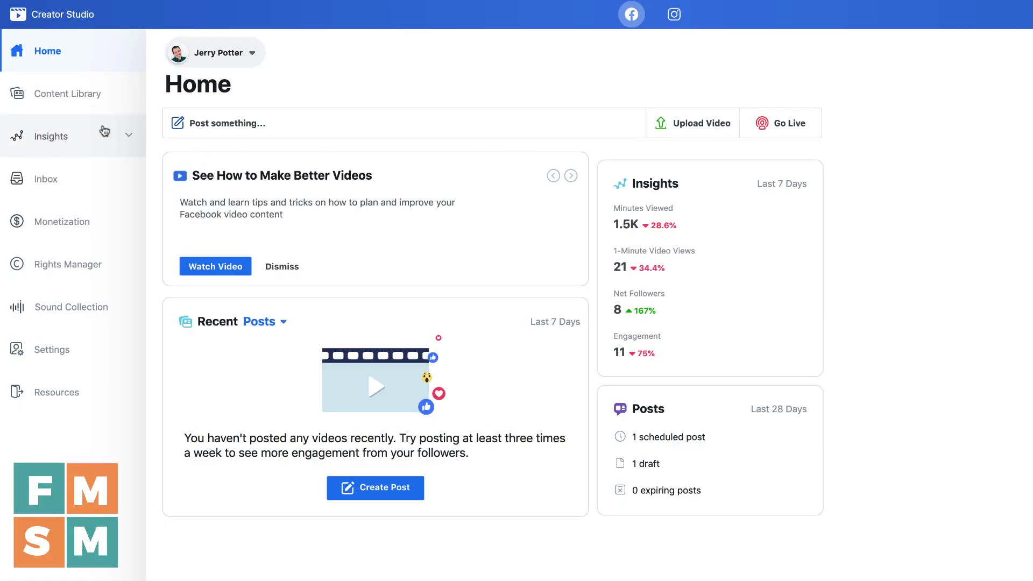
{"action": "left_click", "coordinate": [45, 102]}
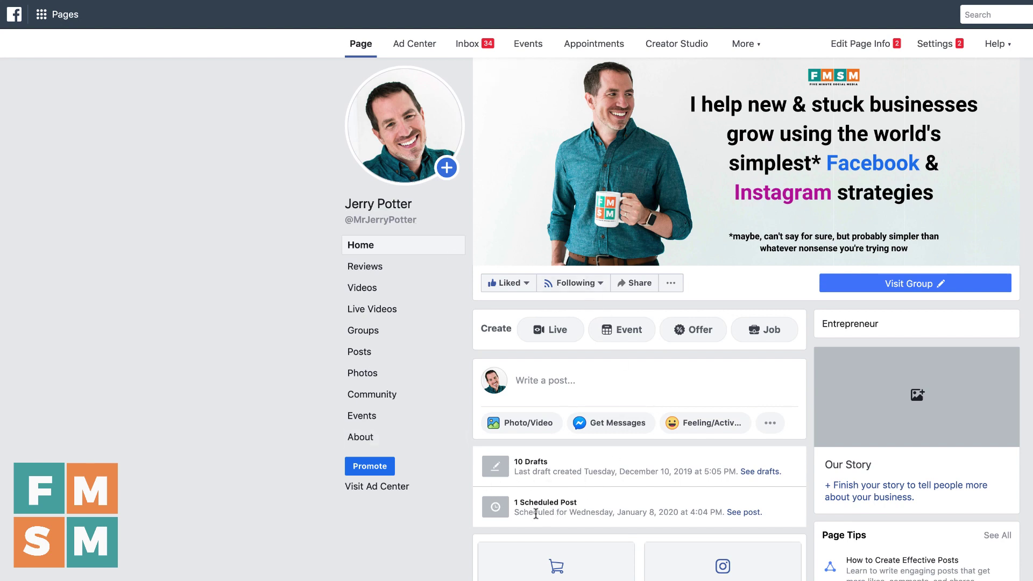
{"action": "scroll", "coordinate": [536, 514], "scroll_direction": "down", "scroll_amount": 1}
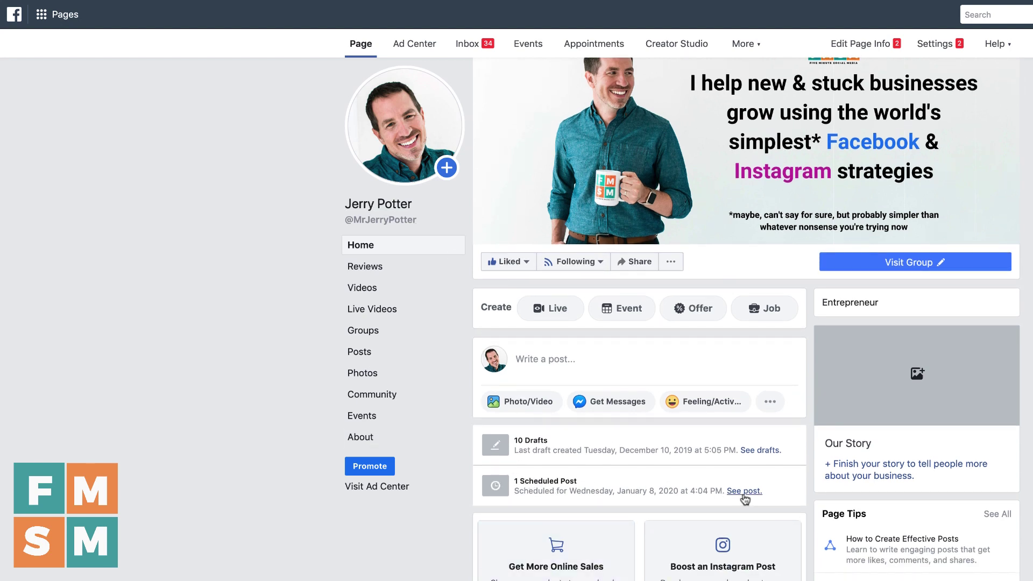
{"action": "scroll", "coordinate": [736, 501], "scroll_direction": "up", "scroll_amount": 1}
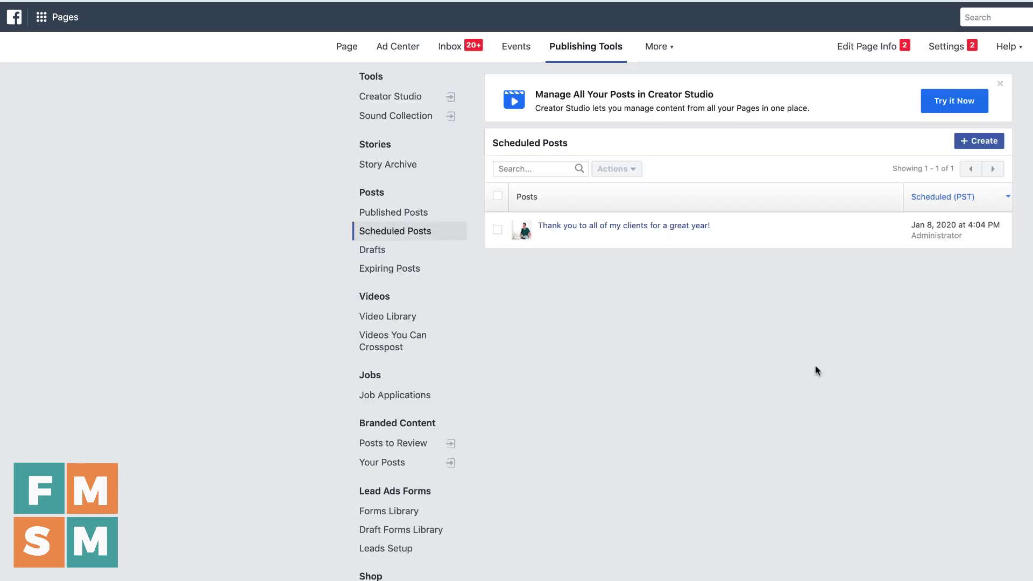
- Open the scheduled thank-you post for editing, then edit the 'Free Live Training - Get Notified!' video post
{"action": "left_click", "coordinate": [664, 222]}
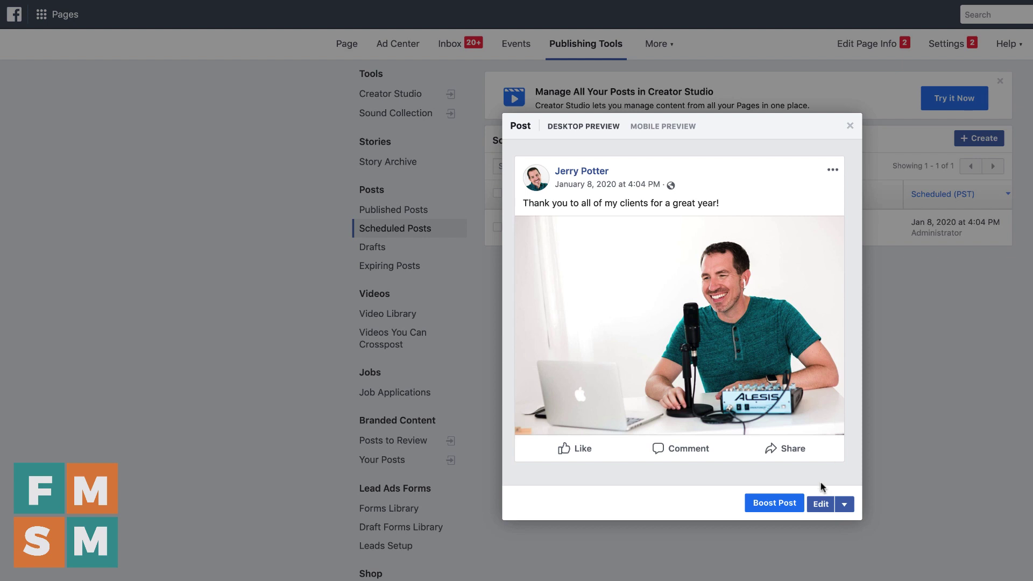
{"action": "left_click", "coordinate": [816, 503]}
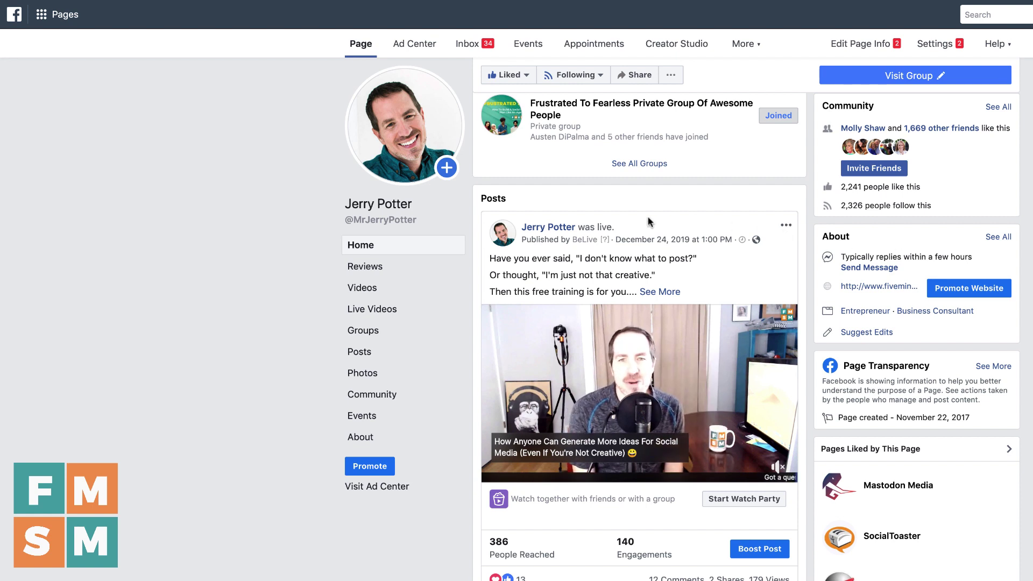
{"action": "left_click", "coordinate": [786, 227]}
{"action": "left_click", "coordinate": [753, 273]}
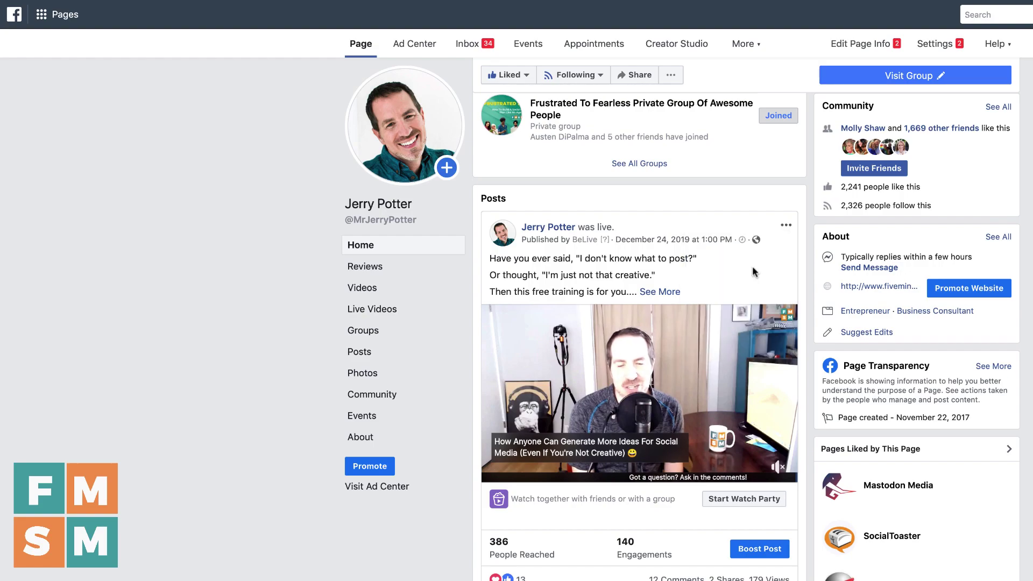